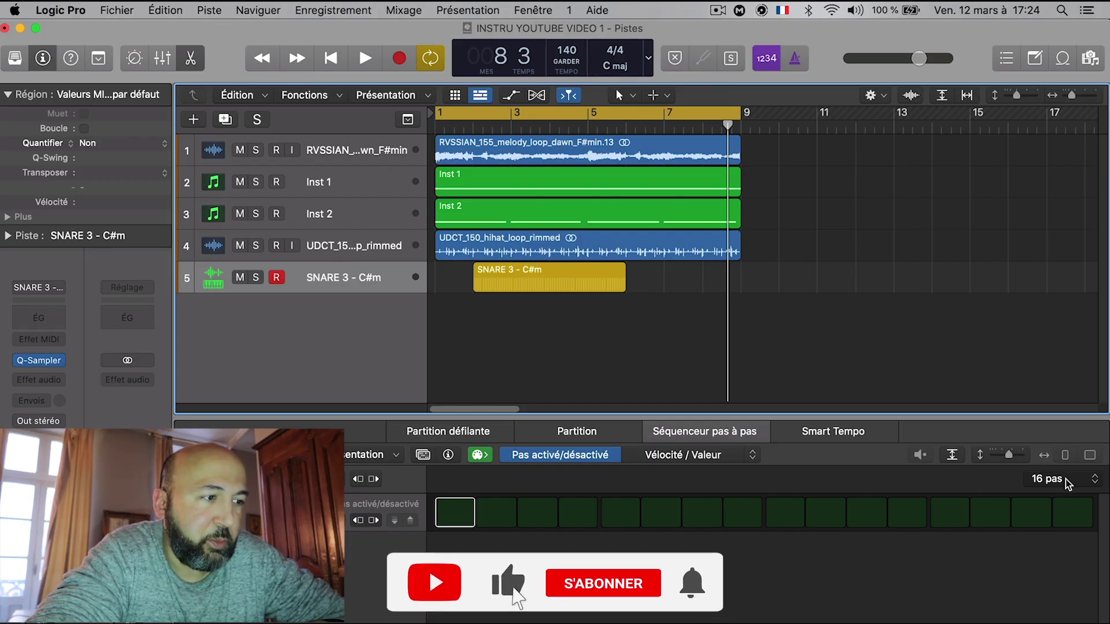
Try pattern lengths of 12 and 64 steps in the Step Sequencer on the snare track
click(1066, 480)
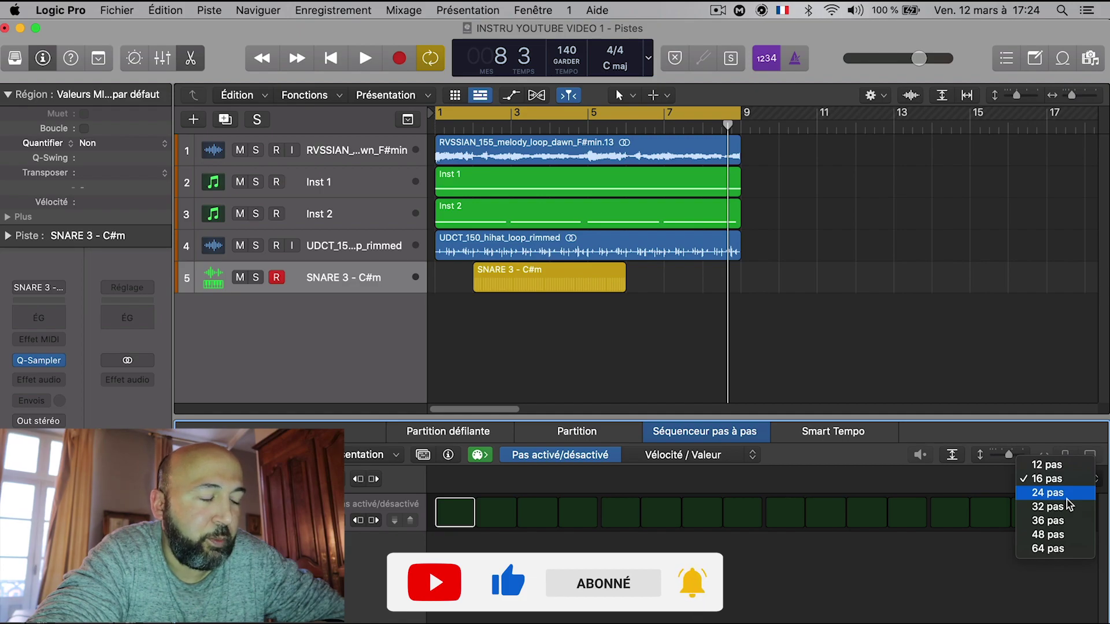
click(1048, 465)
click(1067, 478)
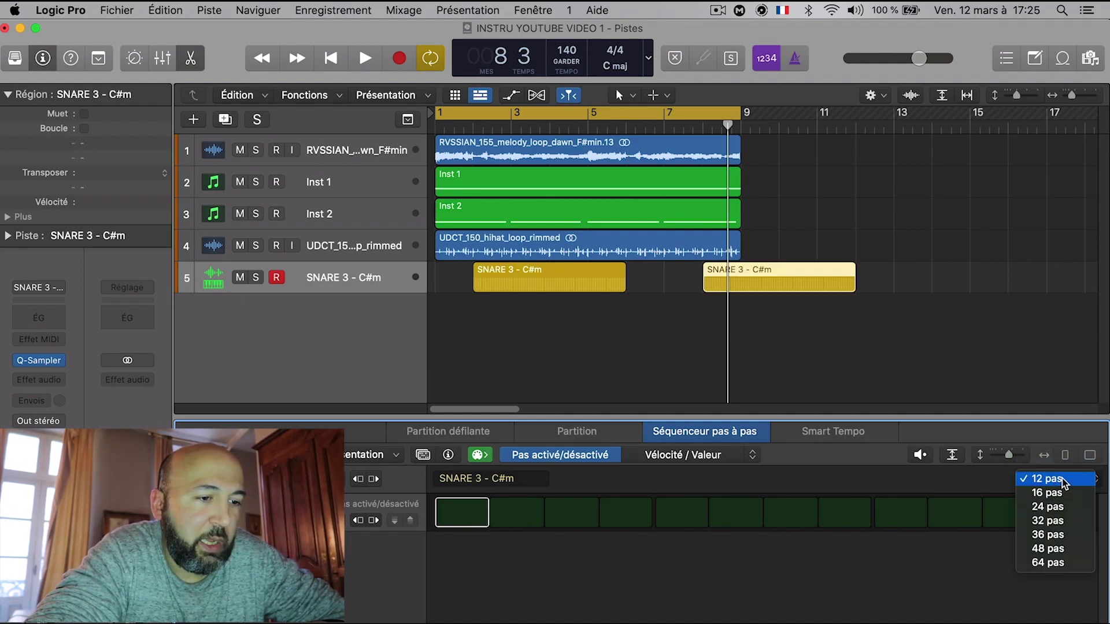
click(1067, 562)
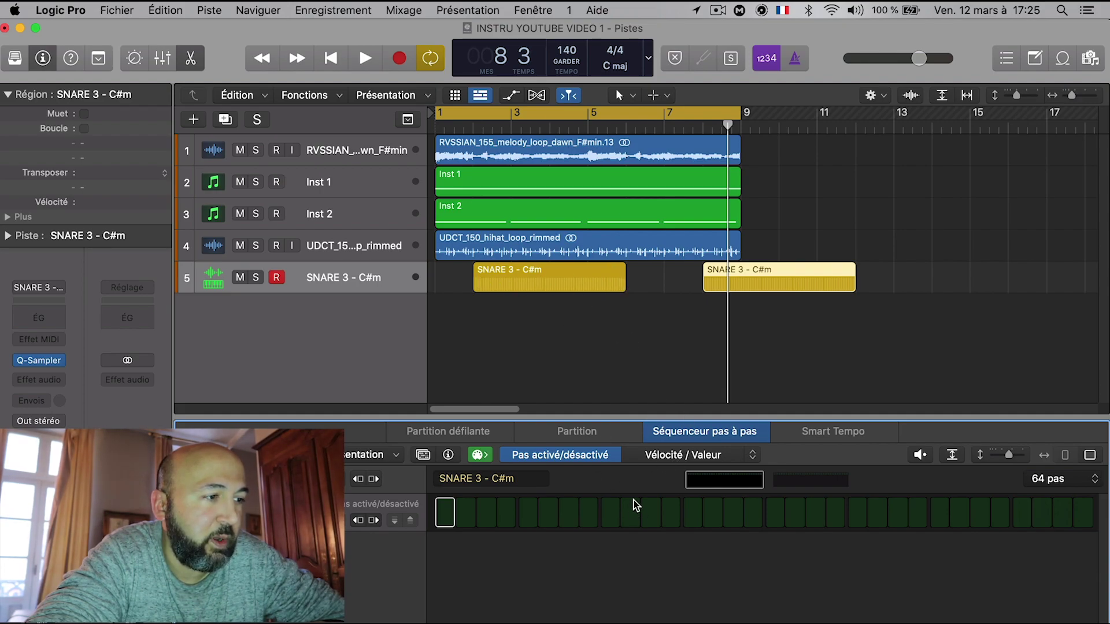
Move the first SNARE 3 - C#m region to start at bar 1 and set its pattern length to 32 steps
drag(571, 280, 529, 276)
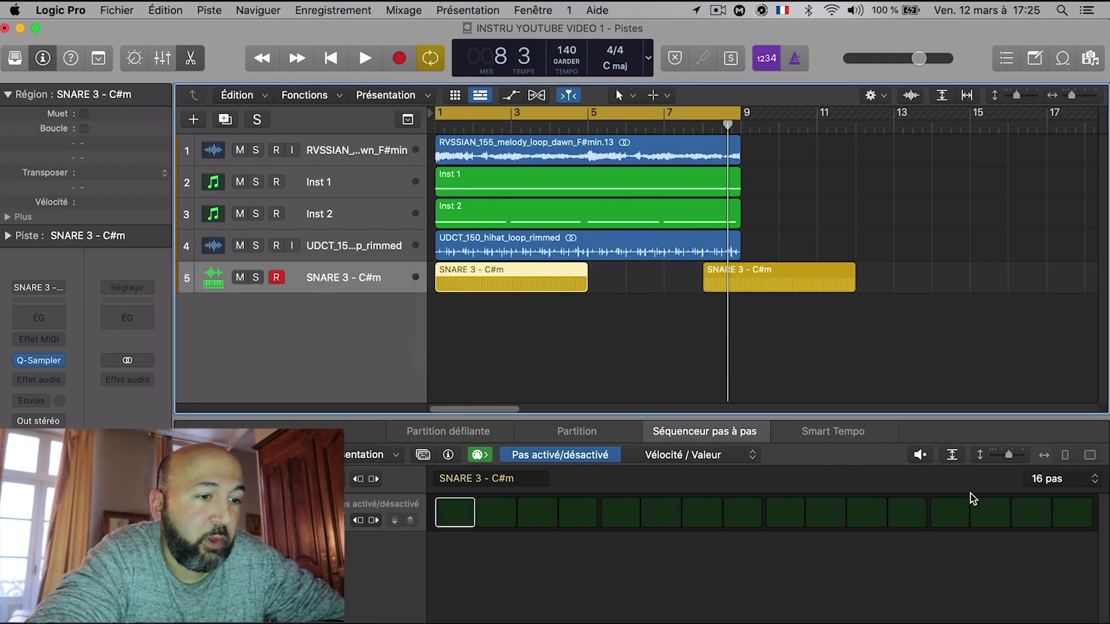
click(1084, 485)
click(1077, 507)
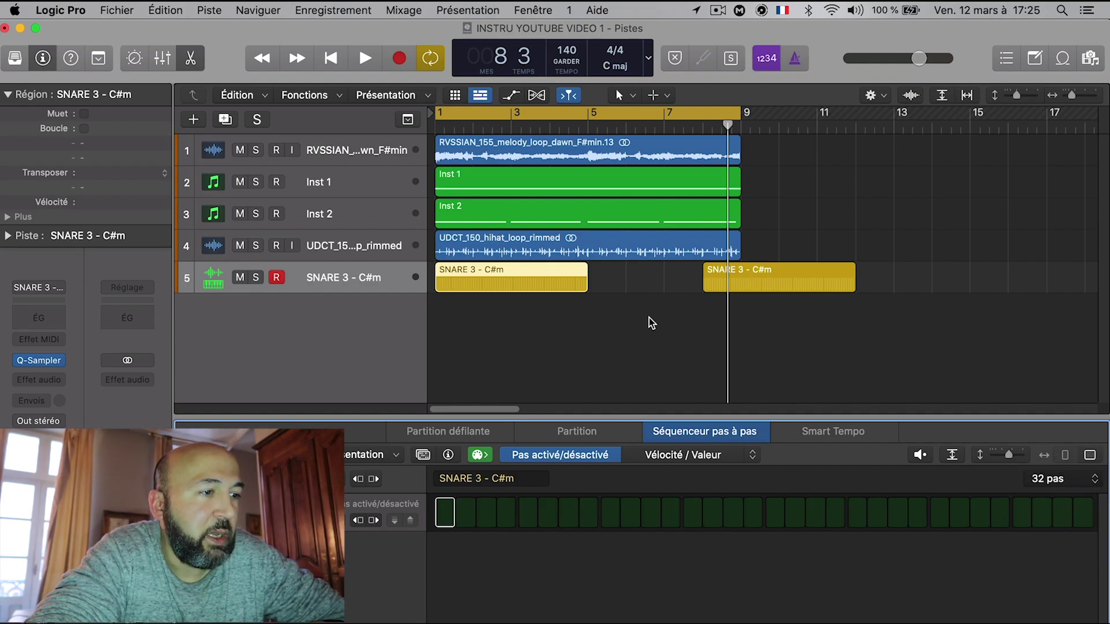
Delete the extra SNARE 3 - C#m region near bar 8 and select the region at bar 1
click(794, 283)
key(Delete)
click(539, 275)
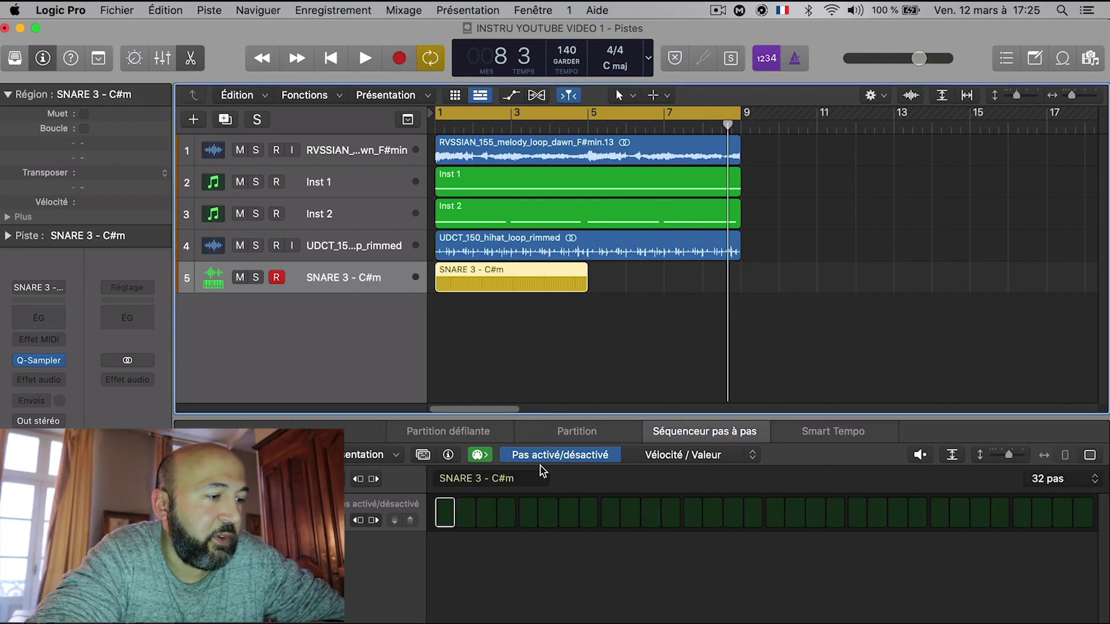
Activate step 9 of the snare pattern, listen to the beat from bar 1, and return the playhead to the start
click(611, 513)
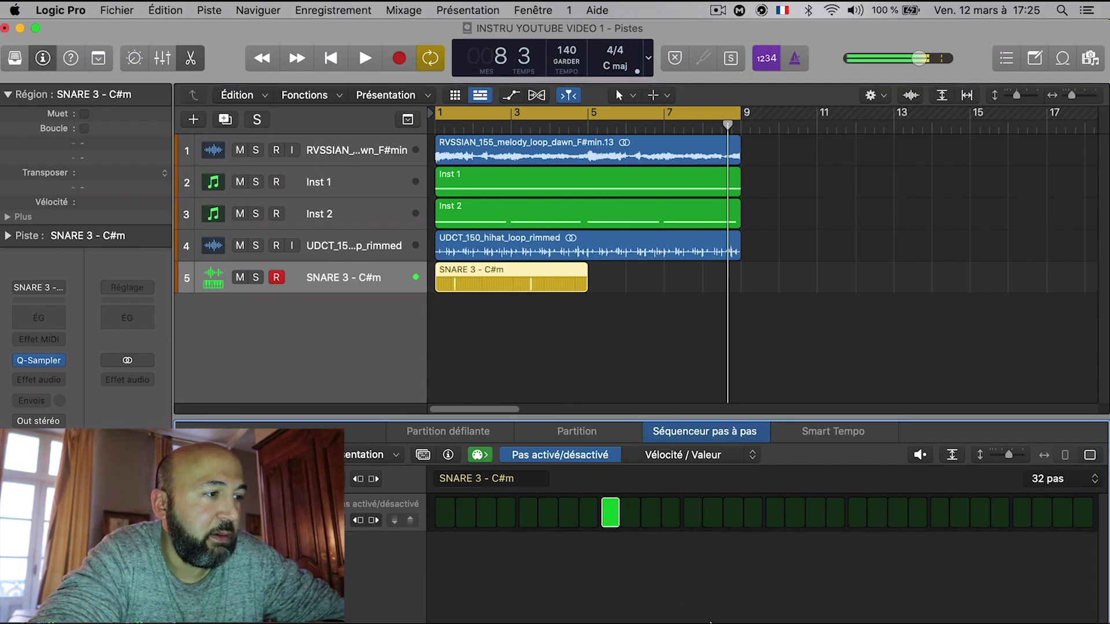
key(Return)
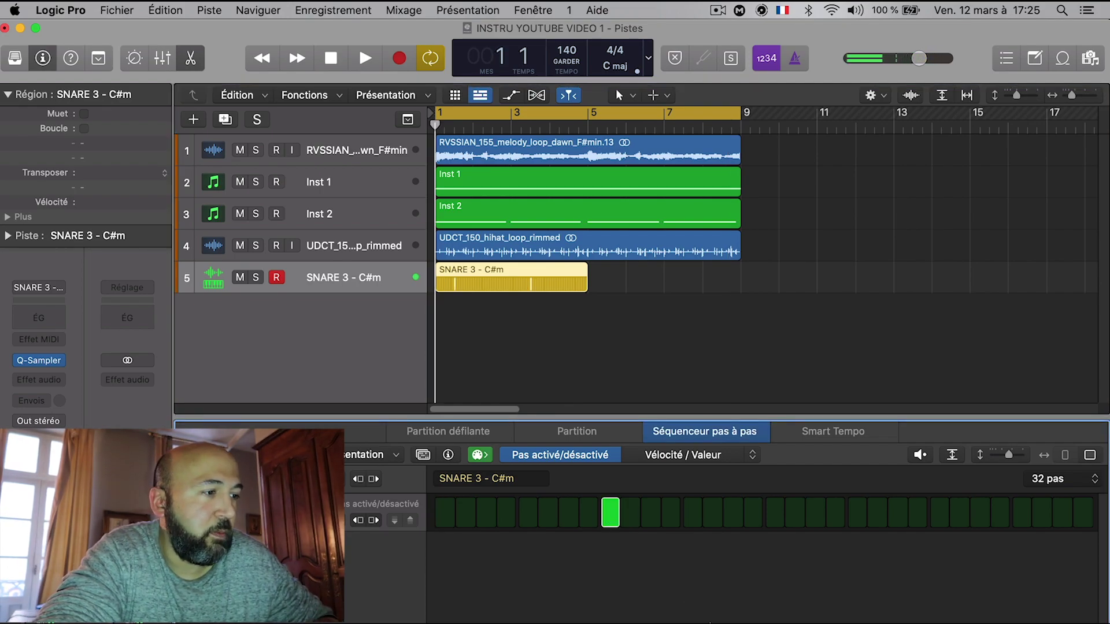
key(space)
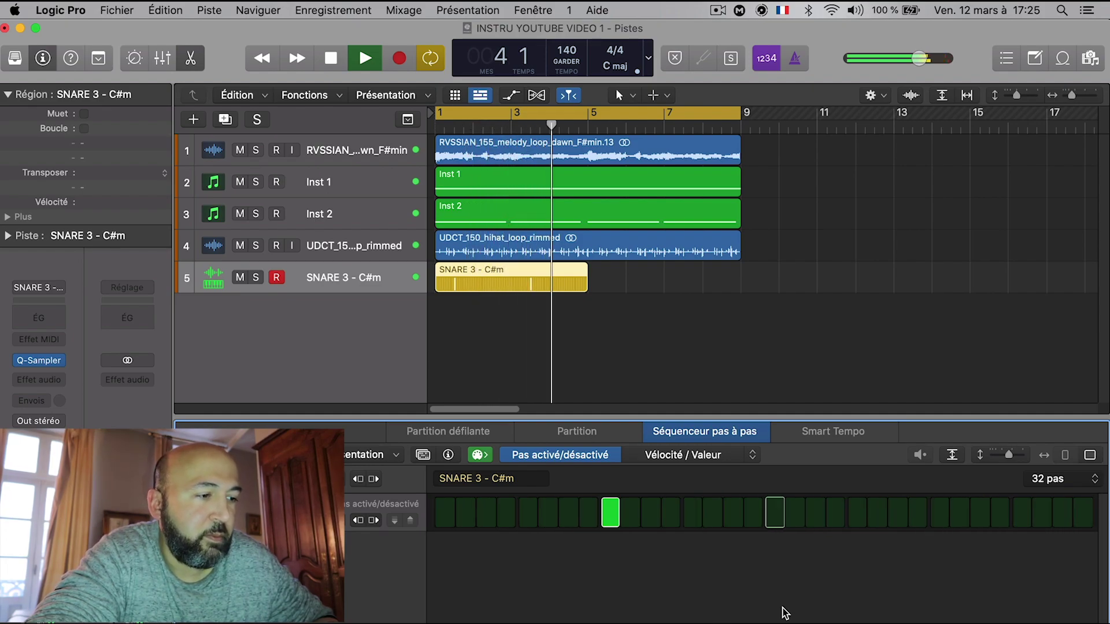
key(space)
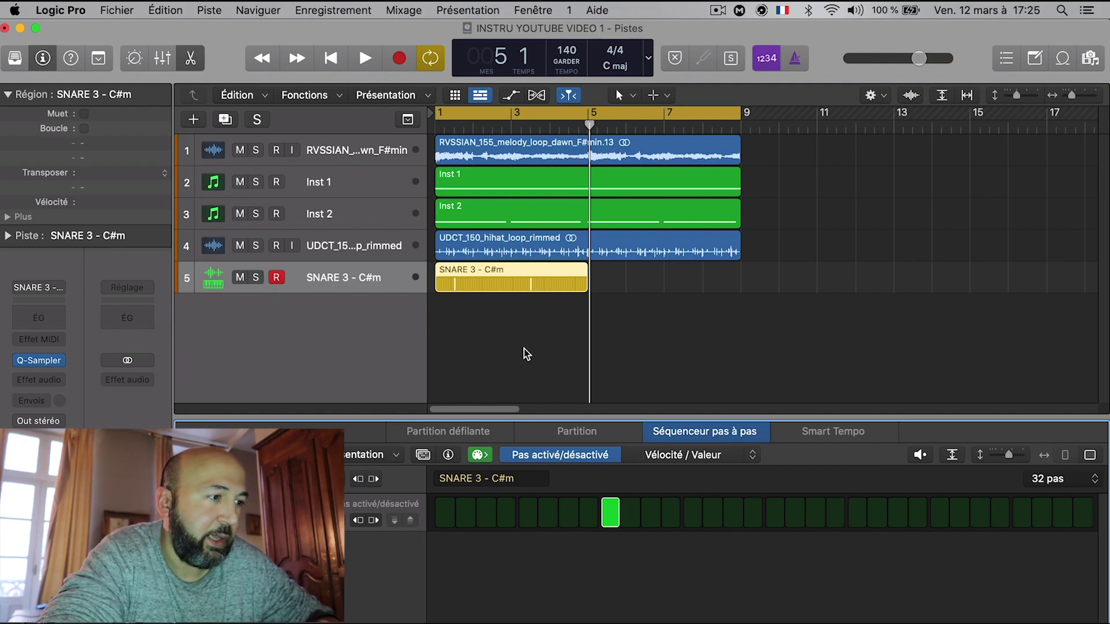
key(Return)
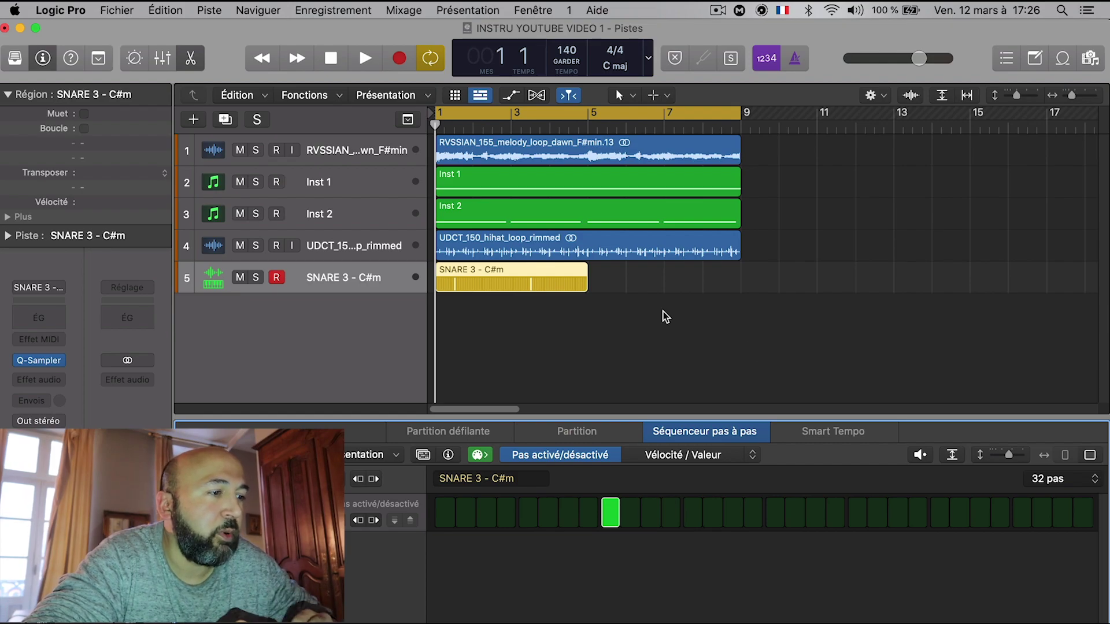
Toggle step 9 of the snare pattern off and back on, auditioning the beat with it active
click(506, 281)
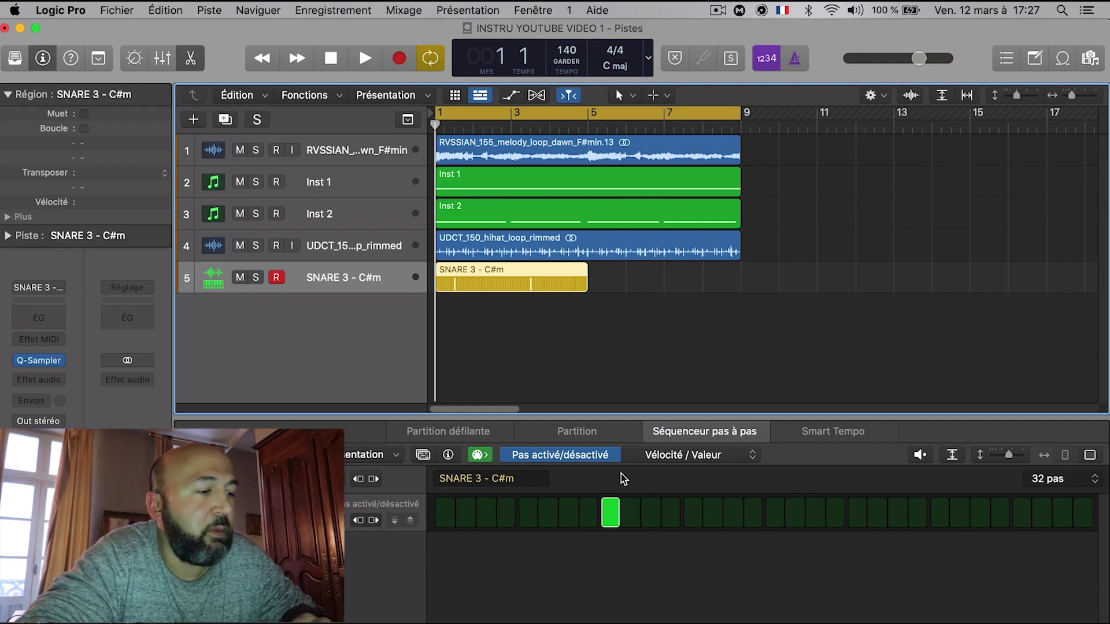
click(610, 518)
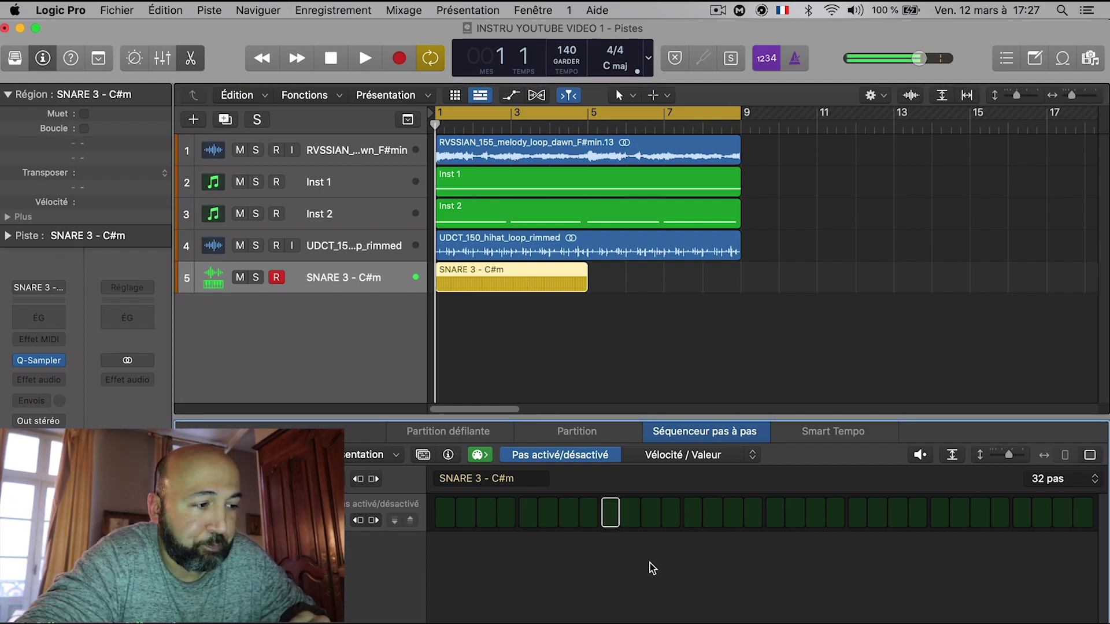
click(611, 518)
key(space)
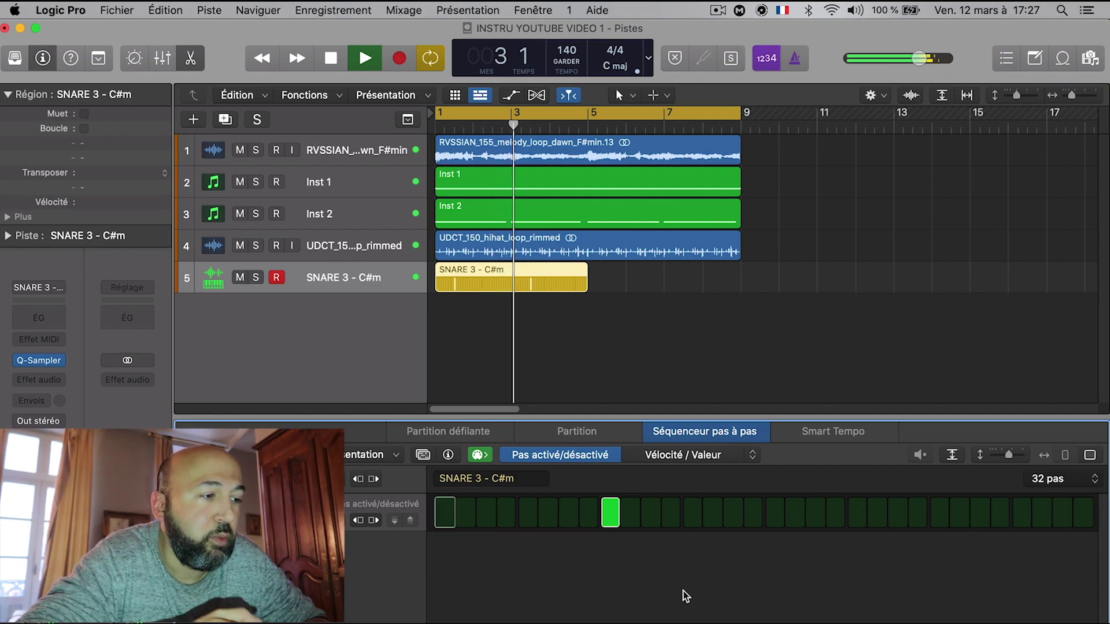
key(space)
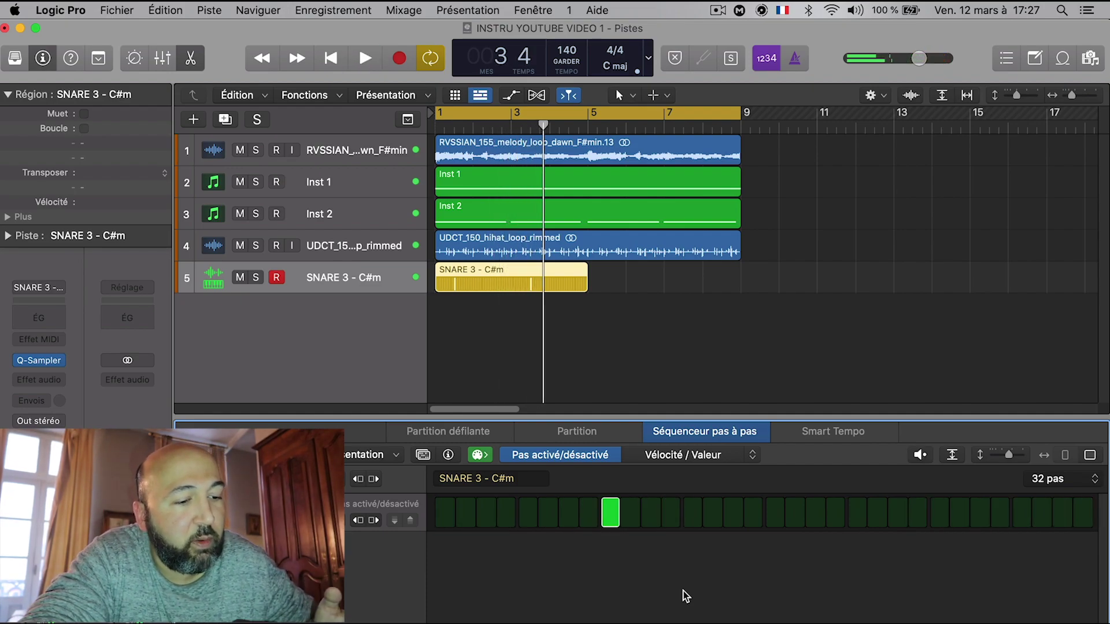
click(611, 512)
click(611, 512)
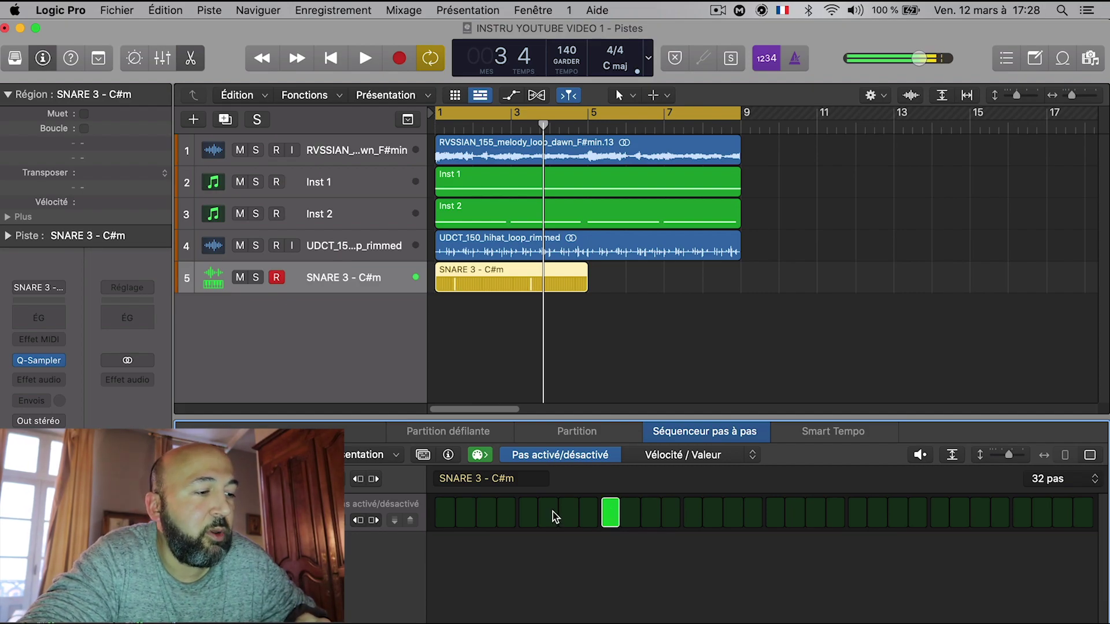
Deactivate step 9 of the snare pattern, activate step 7 instead, and play the beat
click(608, 516)
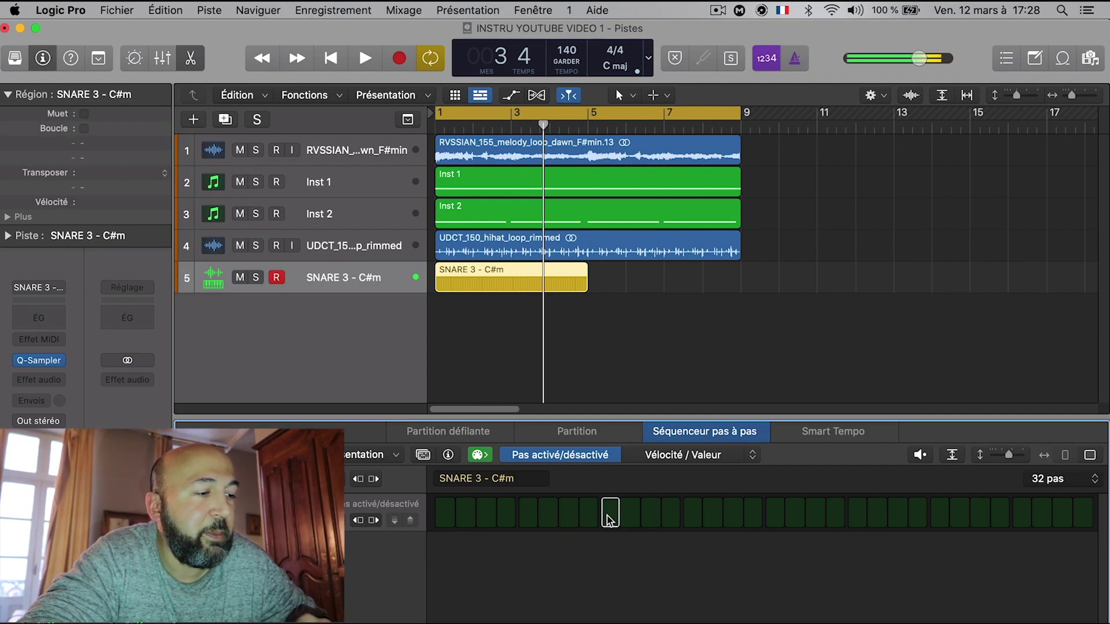
click(568, 516)
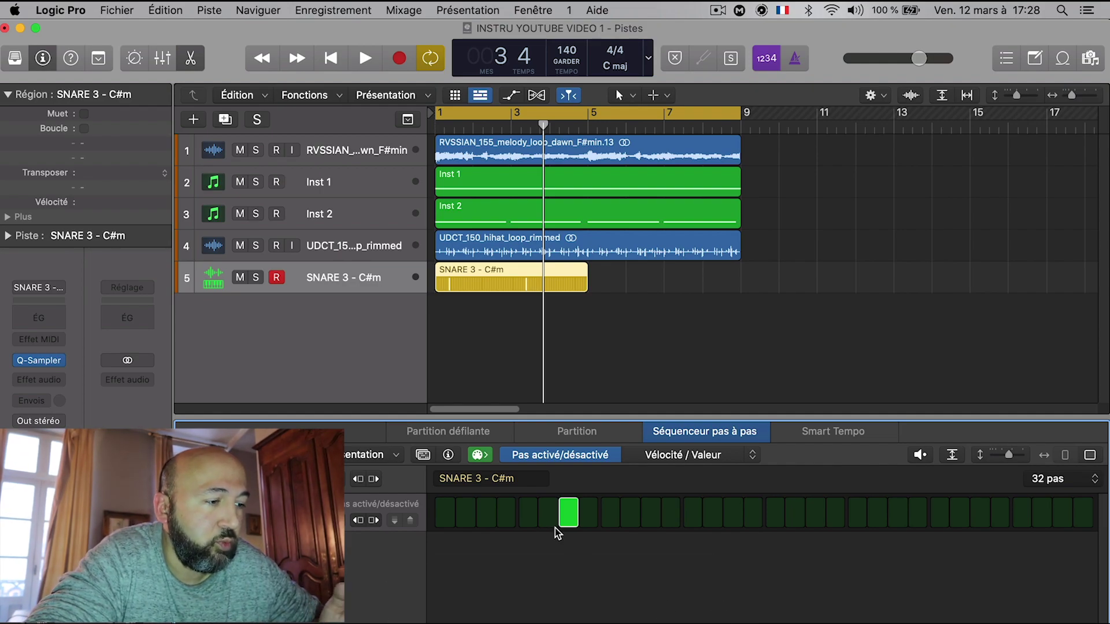
key(space)
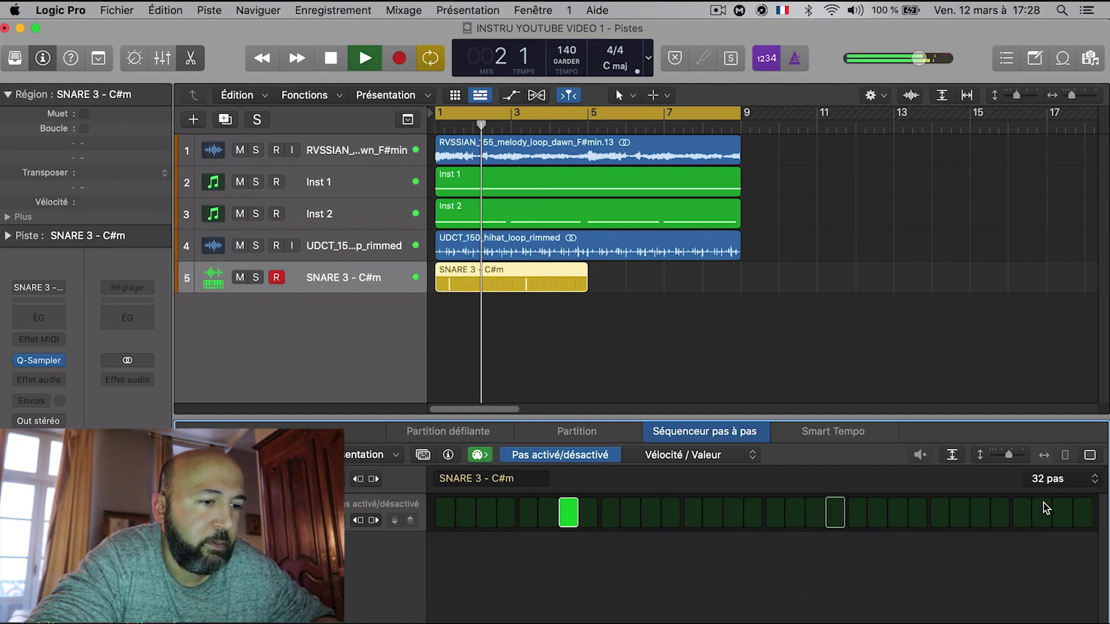
Add a second snare hit on step 31, leaving step 32 off, and listen to the pattern
click(1083, 515)
key(space)
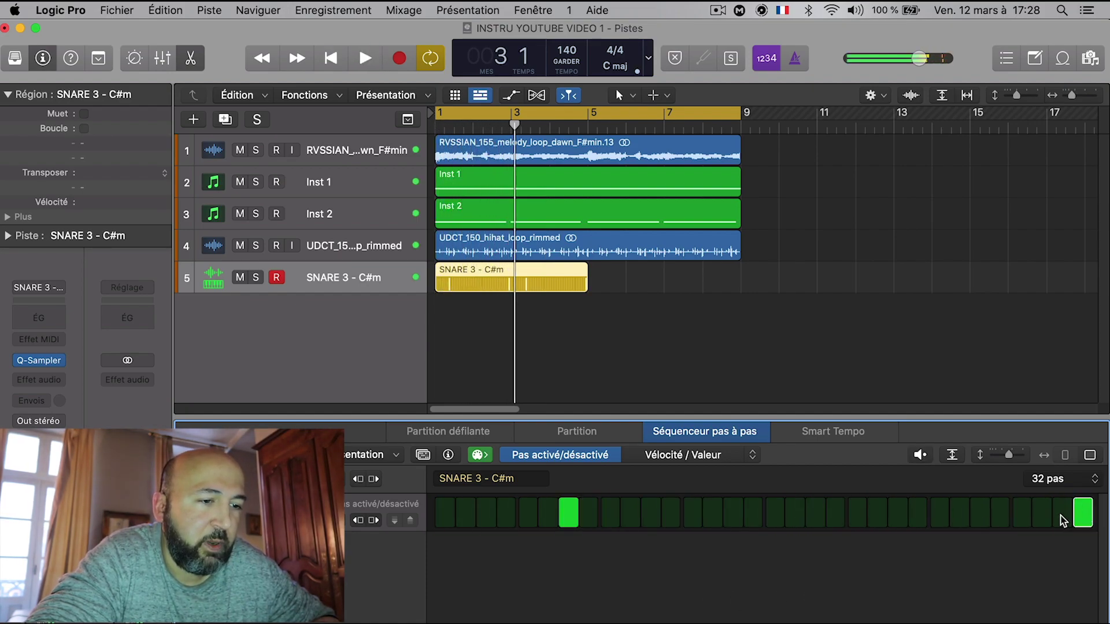
click(1062, 520)
click(1084, 520)
key(space)
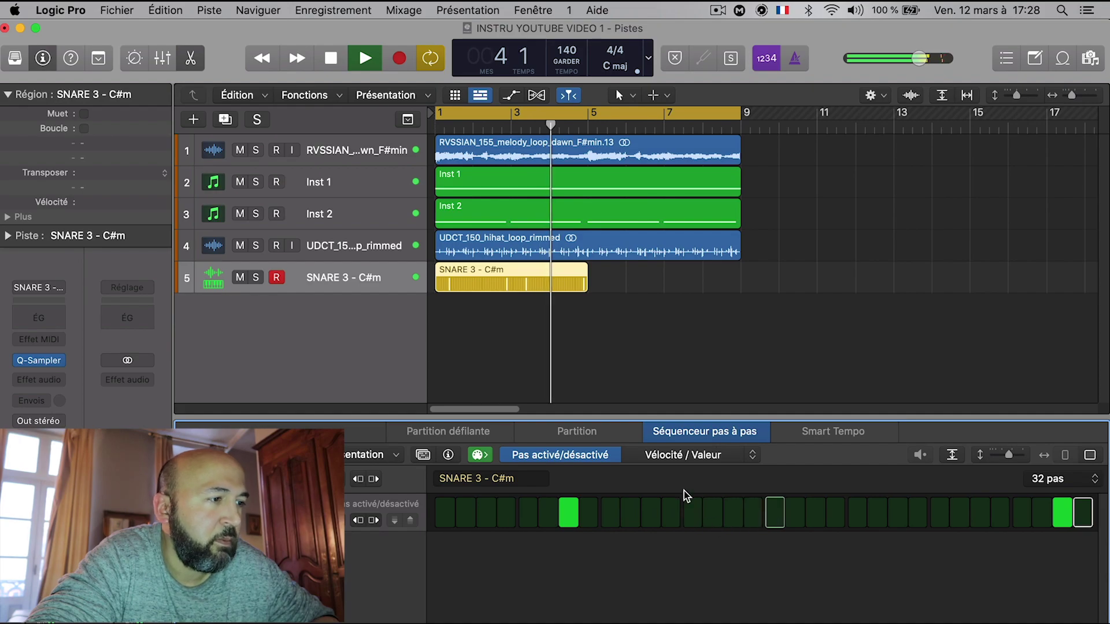
key(space)
Shorten the SNARE 3 - C#m region to 2 bars and play the beat to check it
click(582, 283)
drag(582, 284, 512, 284)
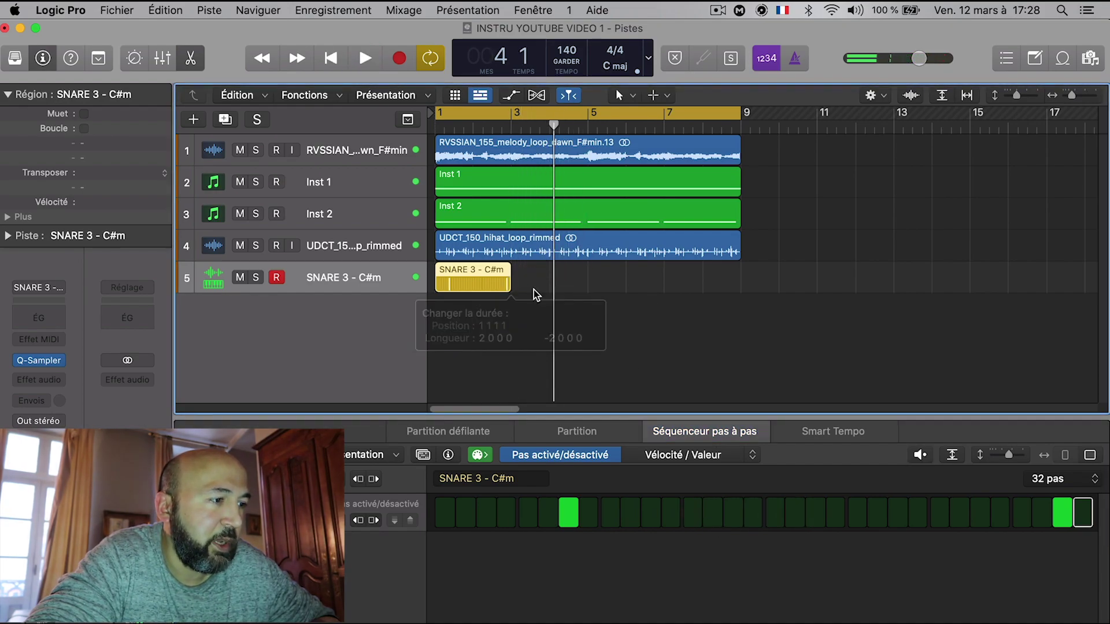
click(483, 289)
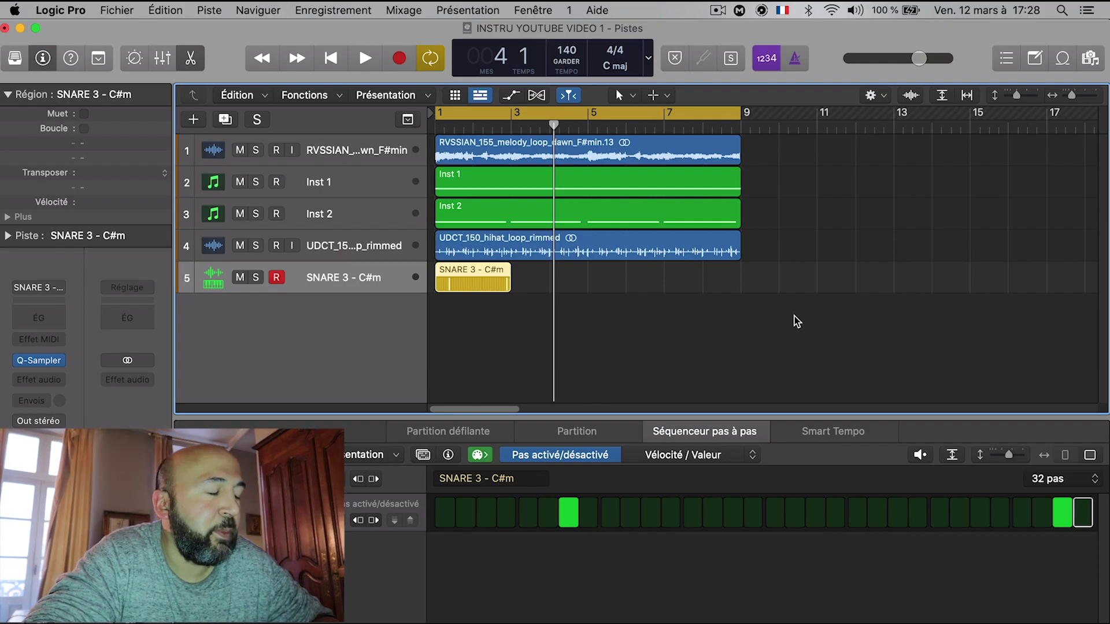
key(space)
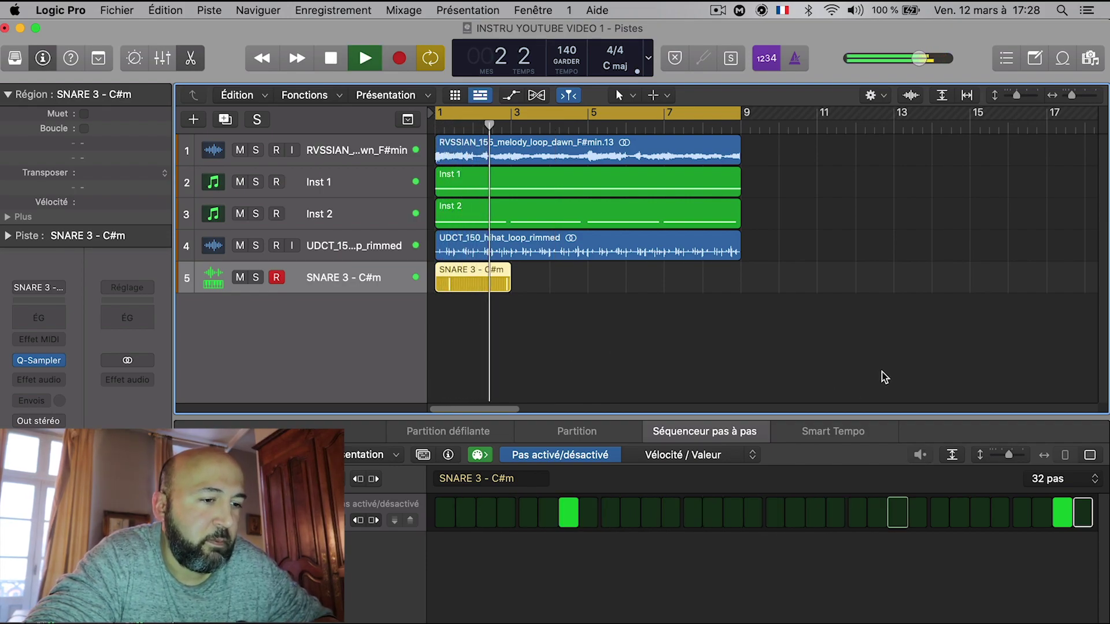
key(space)
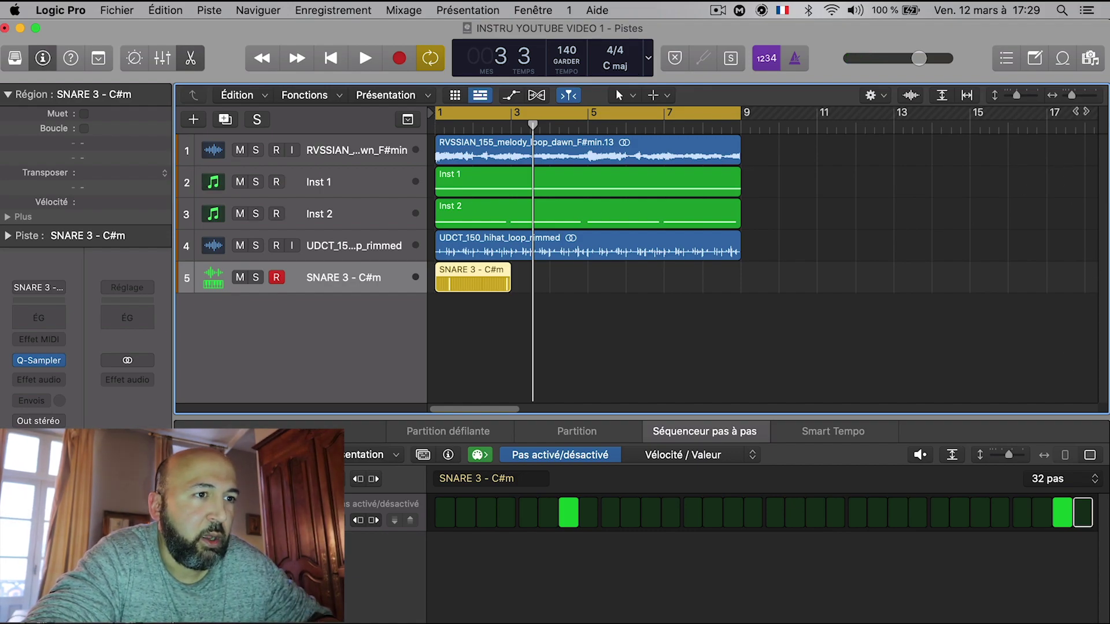
Browse the audio files to the KICK folder in FAVORITE TRAP DRUMS and widen the name column to show full file names
click(1091, 58)
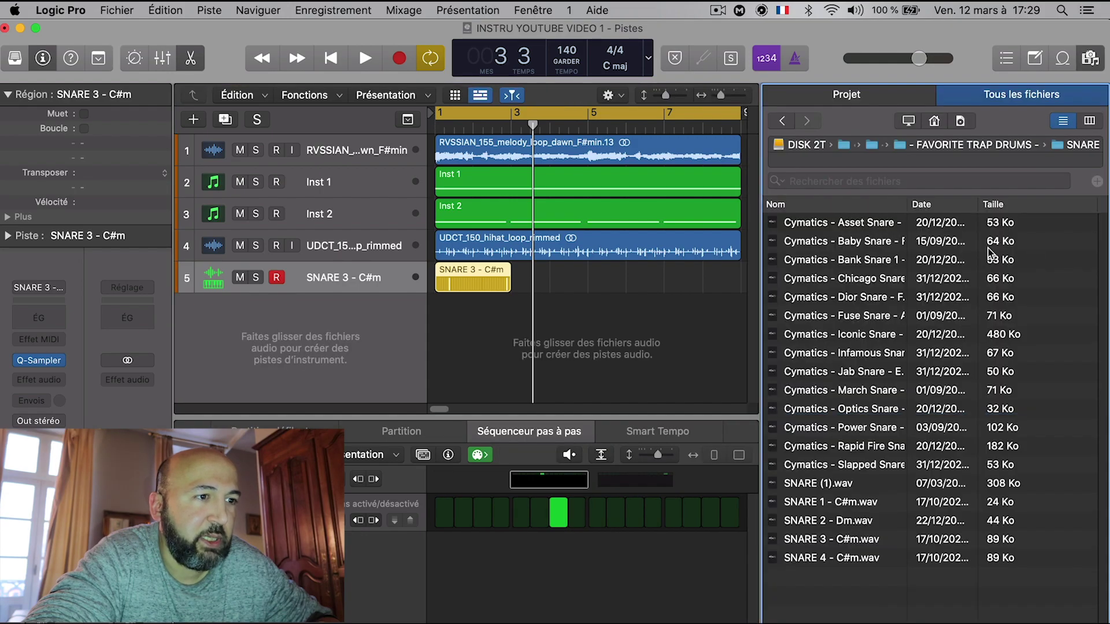
click(1010, 147)
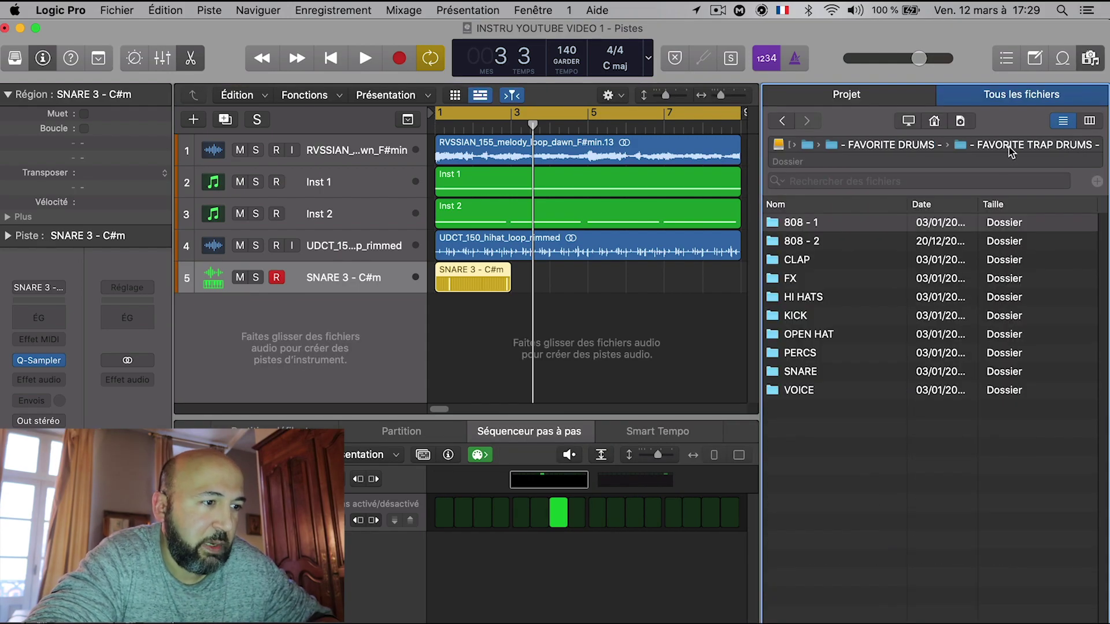
double_click(853, 322)
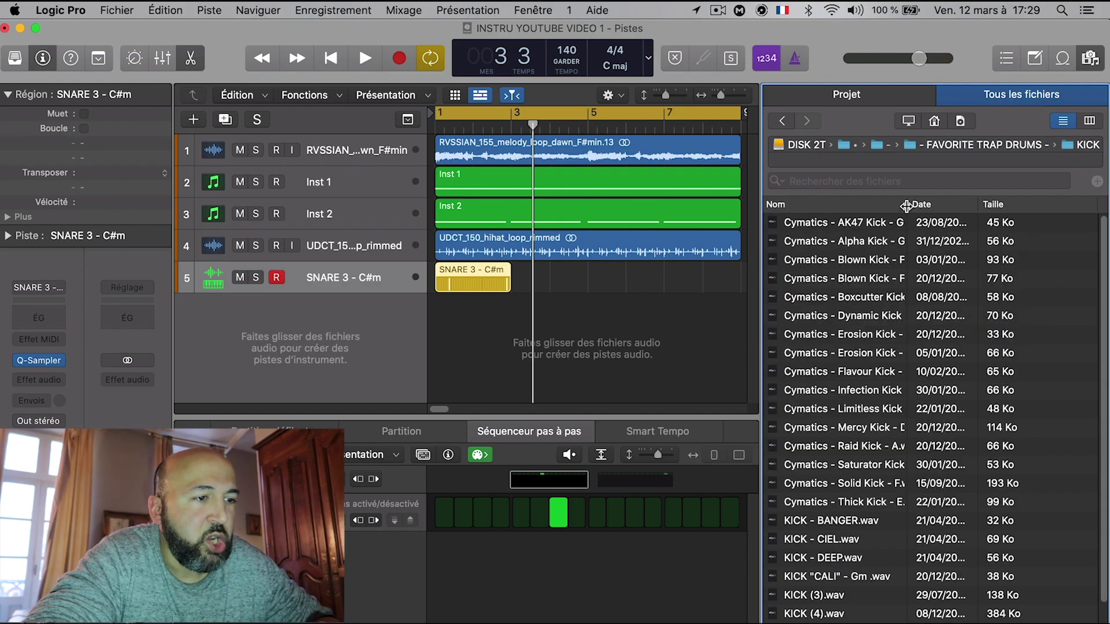
drag(908, 205, 1006, 204)
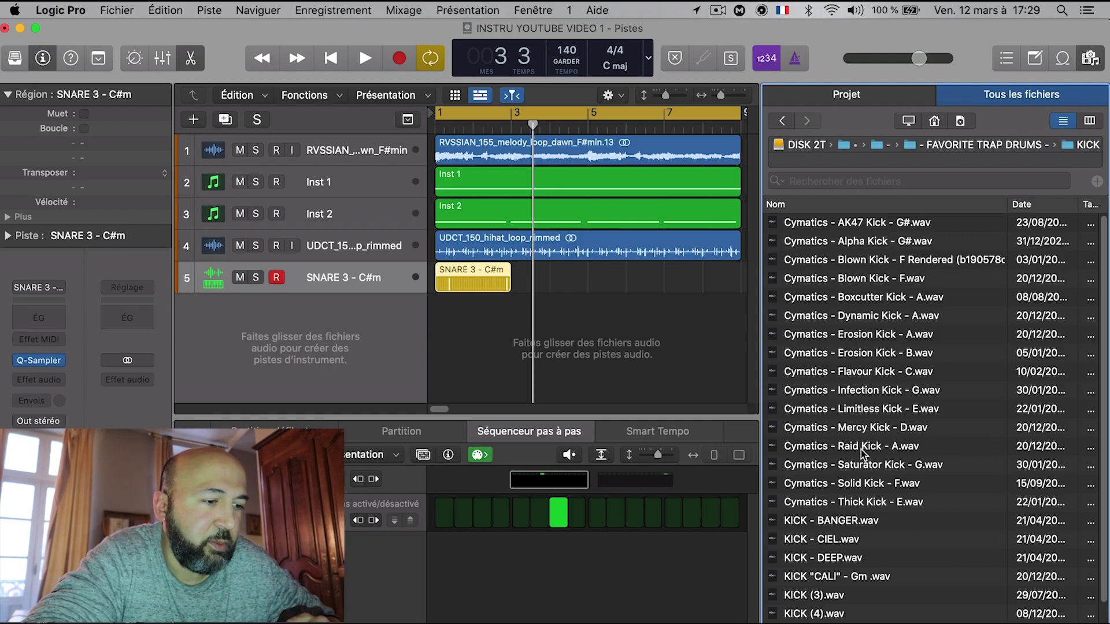
Preview KICK 5 - F#m.wav, create a new Quick Sampler (Optimized) track from it, and reposition the sampler window
scroll(861, 457, down, 5)
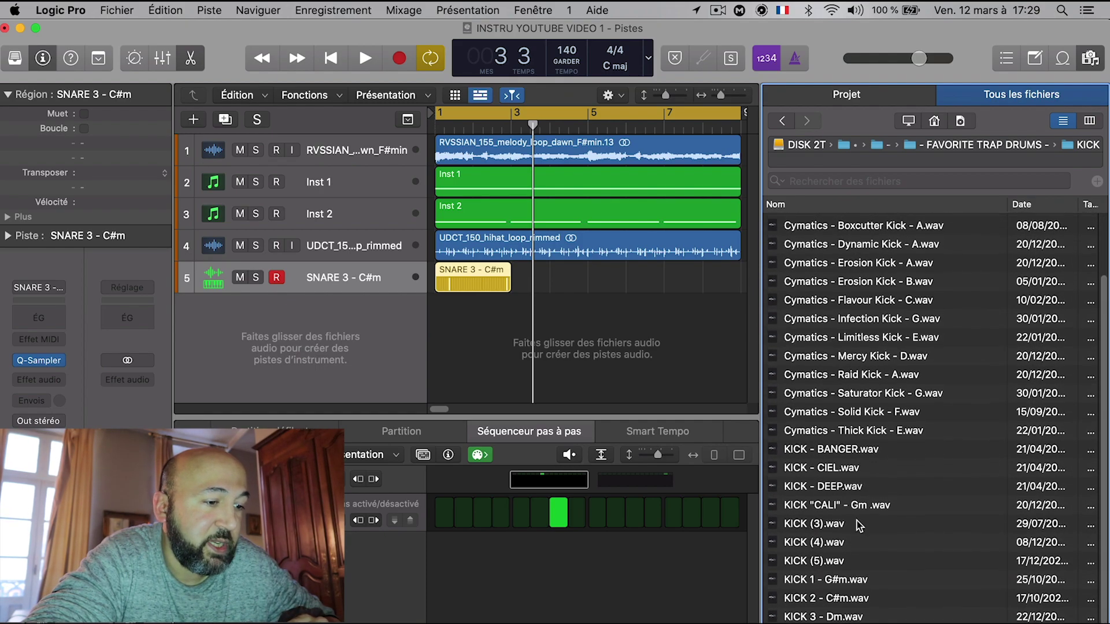
click(838, 622)
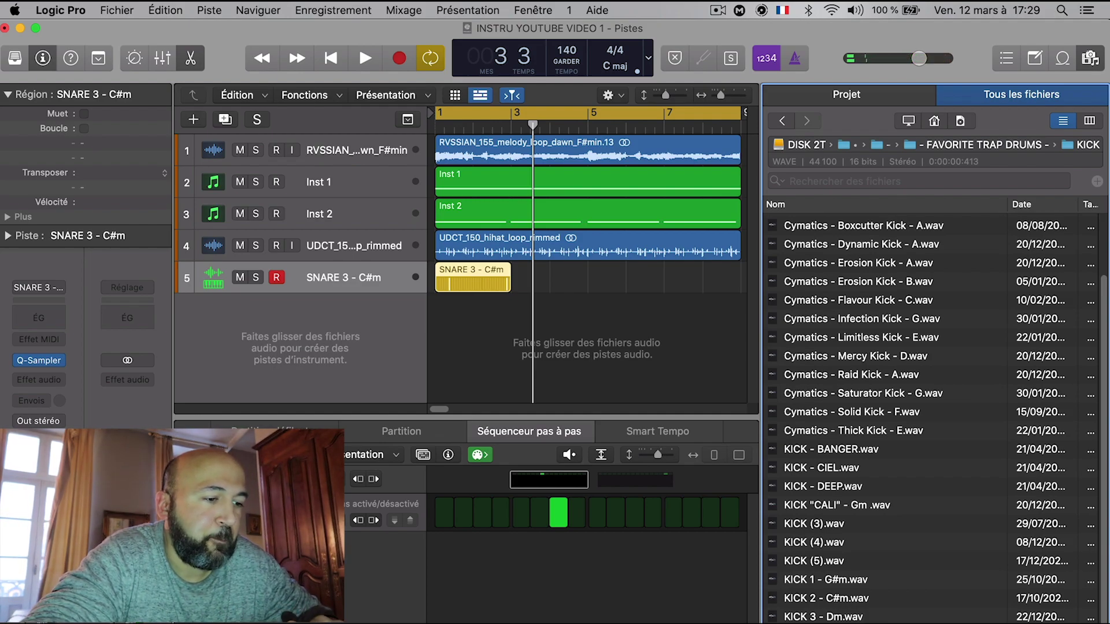
drag(838, 622, 381, 300)
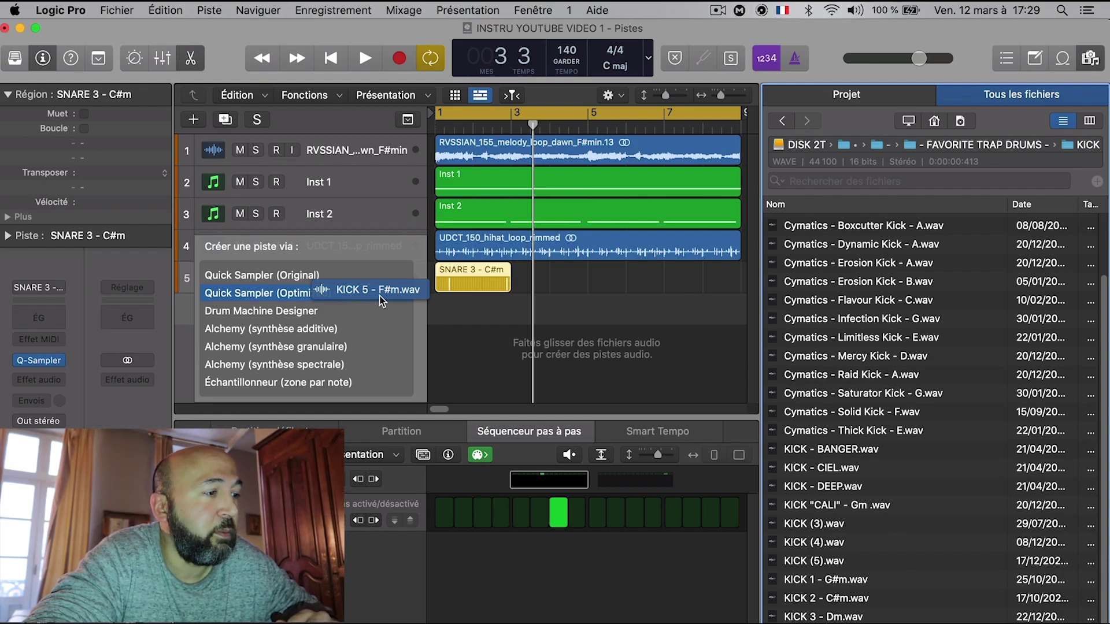
drag(381, 300, 381, 300)
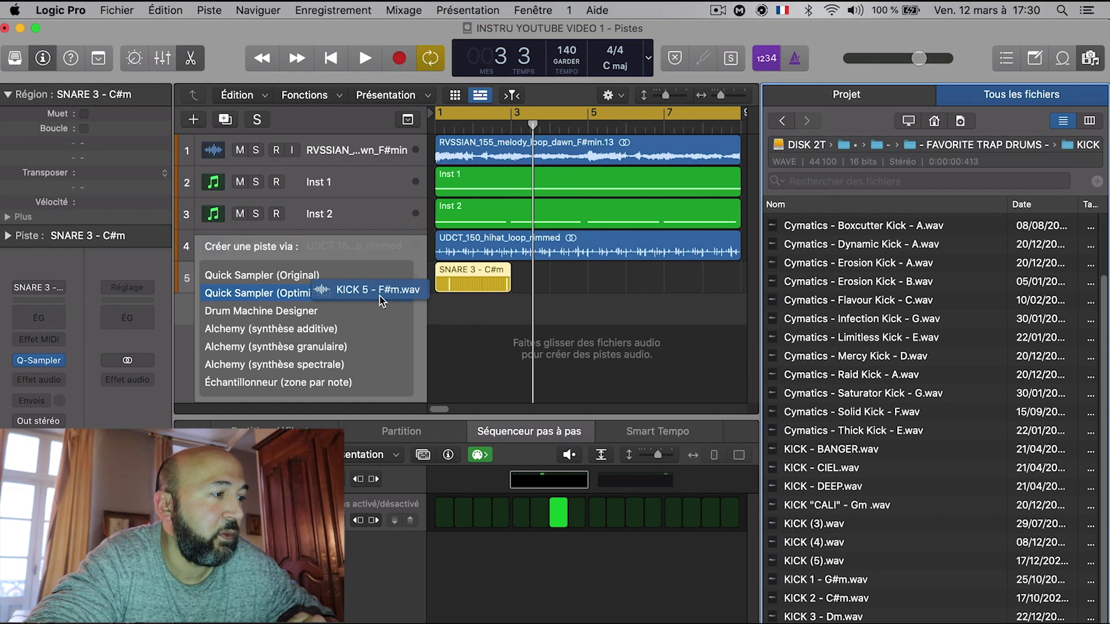
drag(381, 300, 376, 296)
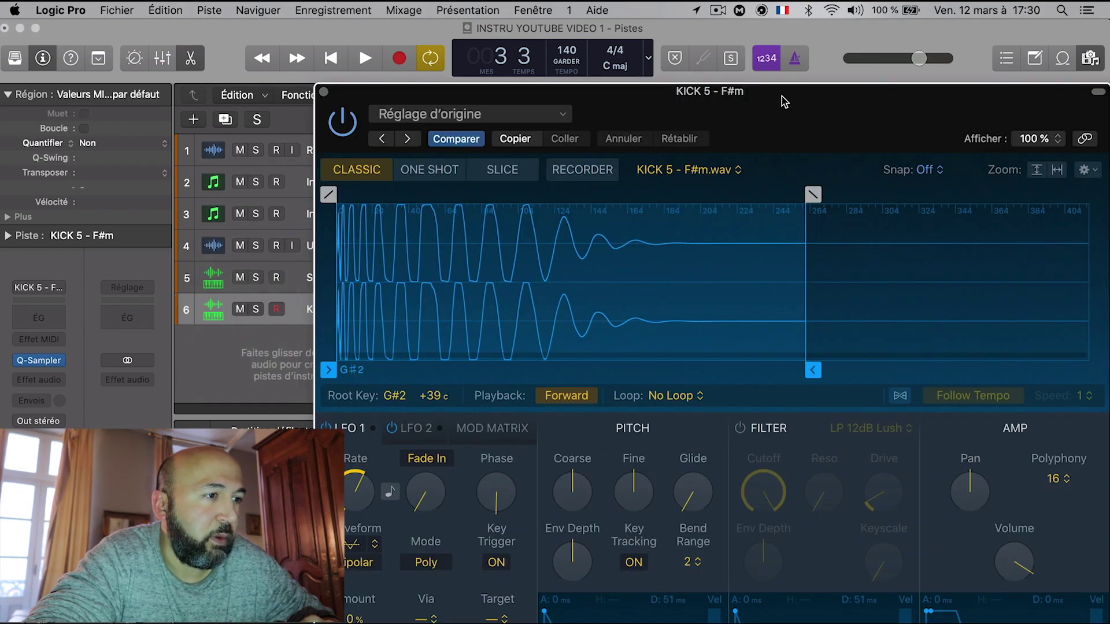
drag(779, 104, 665, 44)
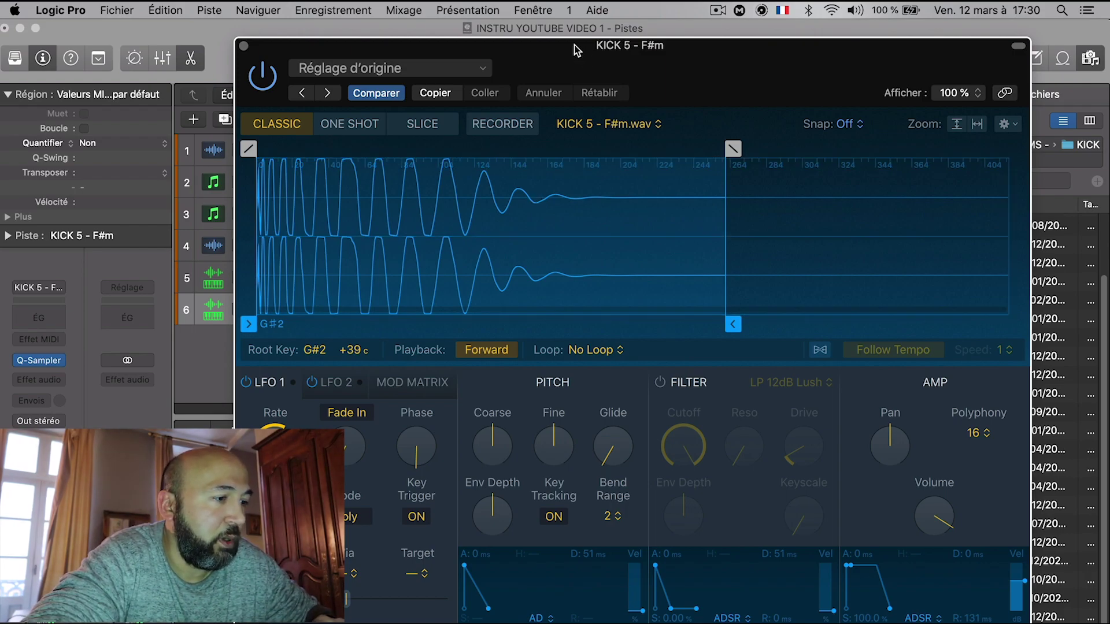
Close the KICK 5 sampler window, preview Cymatics - Solid Kick - F.wav, and create a new Quick Sampler (Optimized) track from it
drag(576, 51, 612, 51)
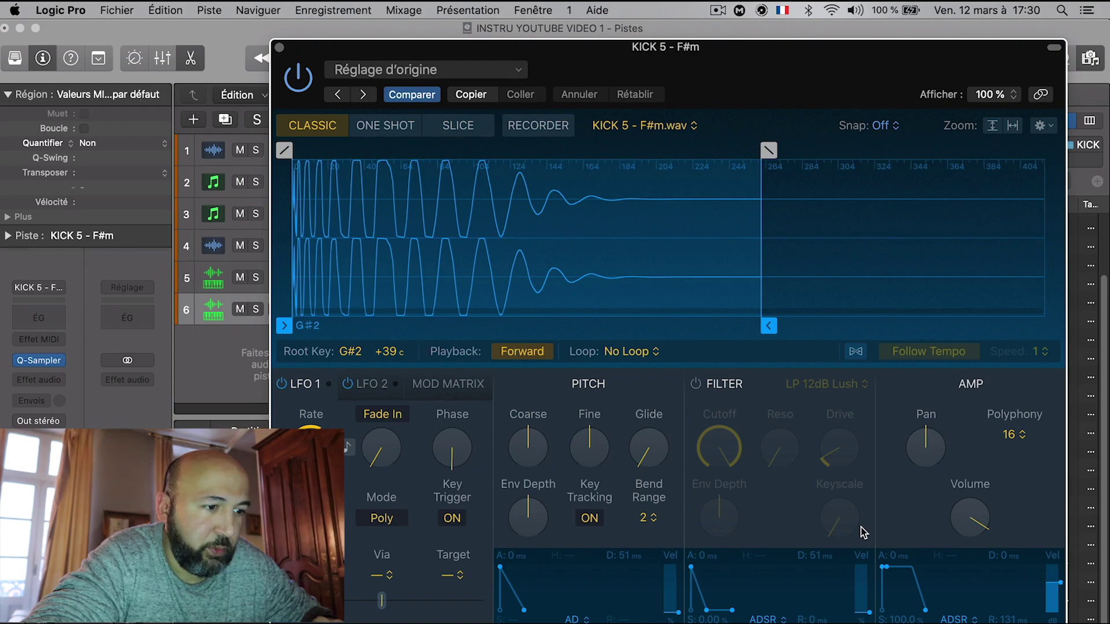
click(279, 48)
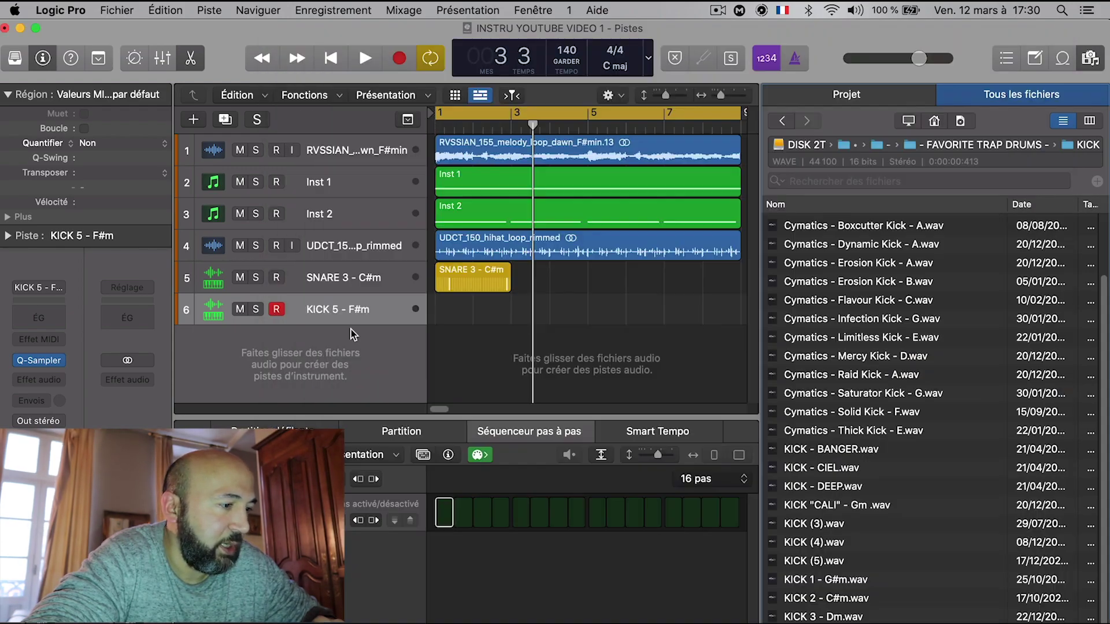
scroll(902, 515, up, 2)
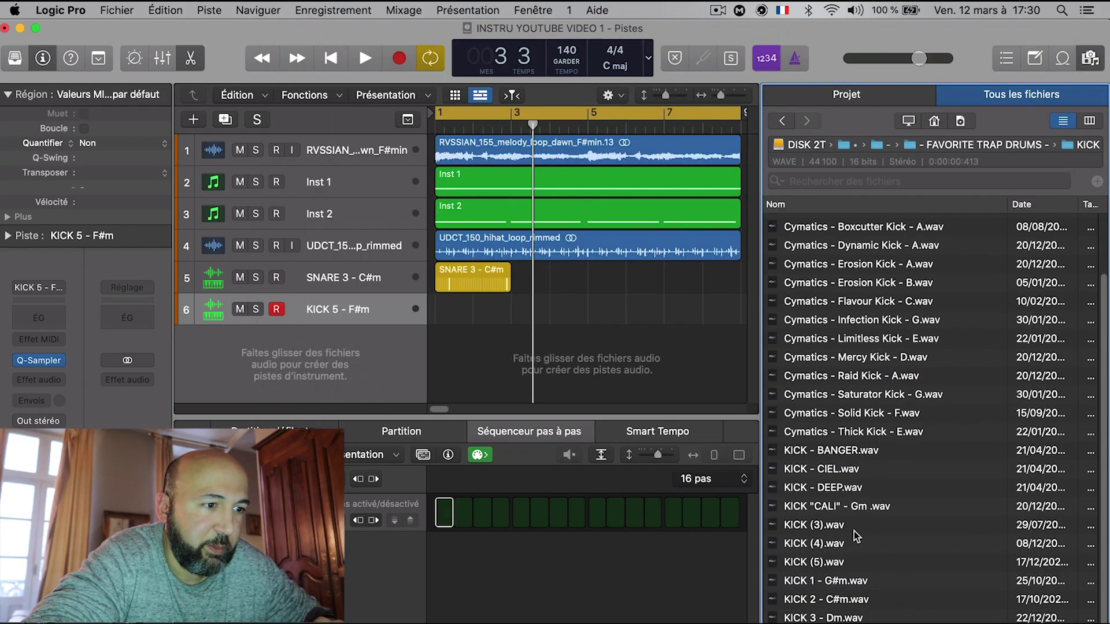
click(867, 451)
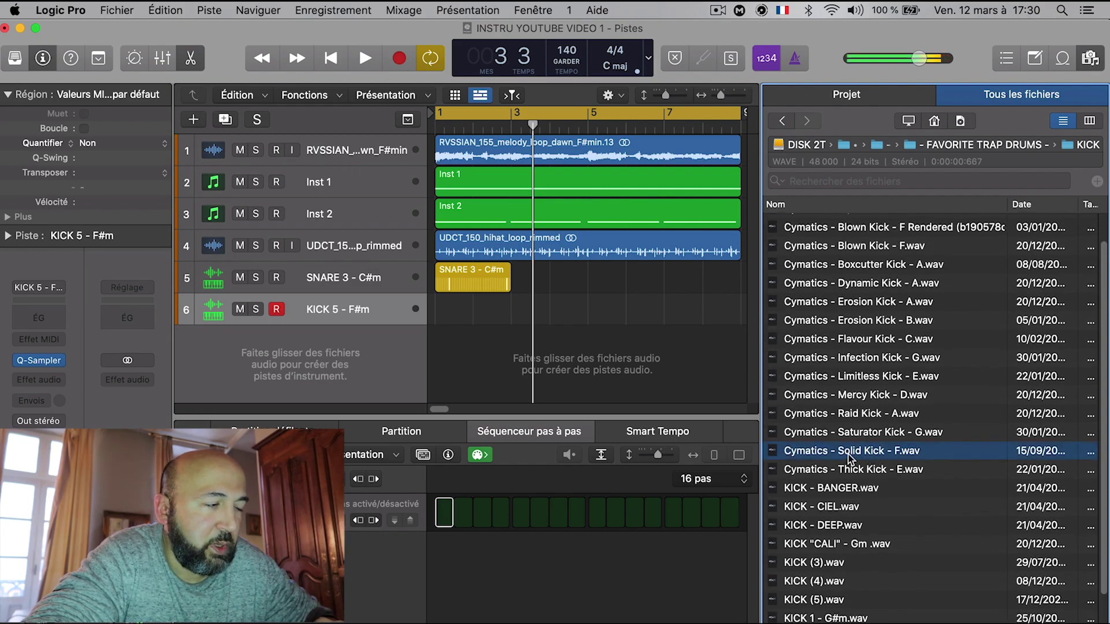
drag(848, 457, 309, 297)
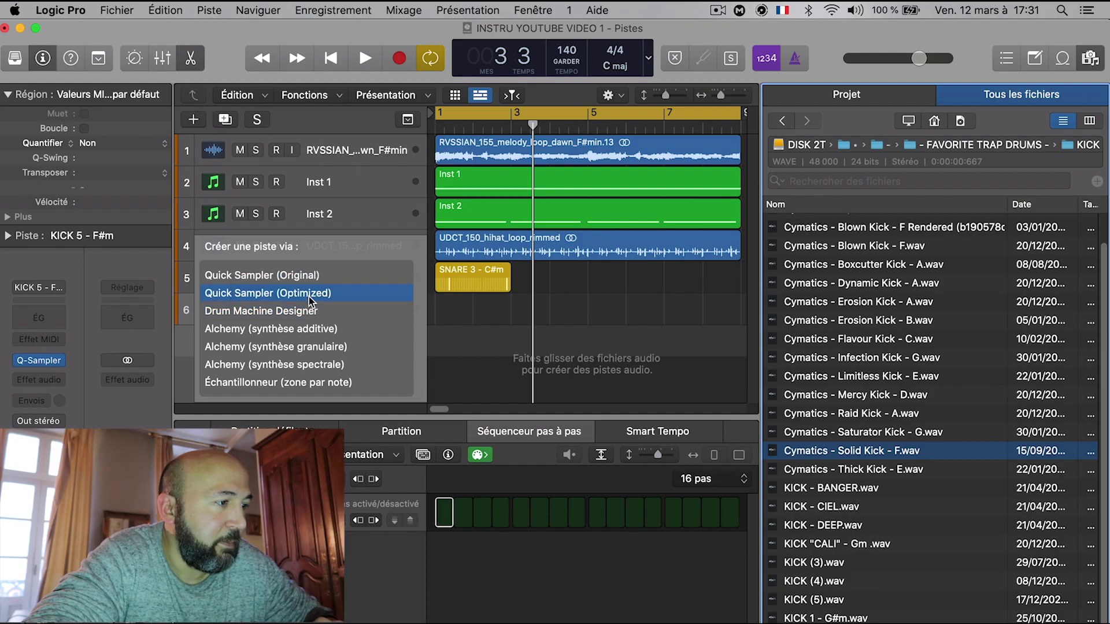
key(super+w)
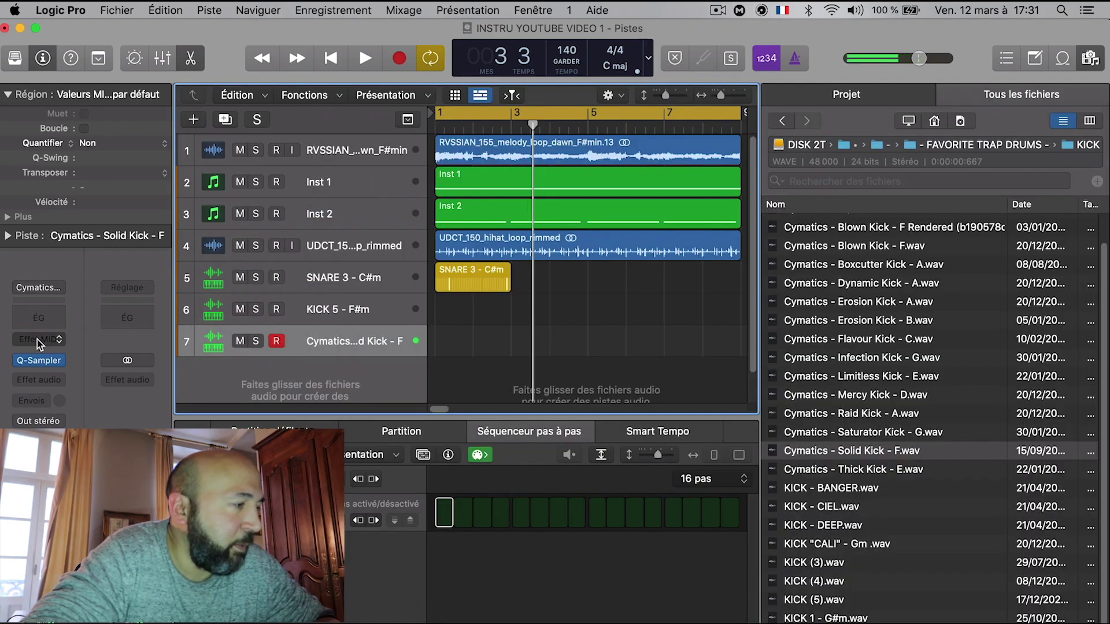
Set the Solid Kick Quick Sampler's polyphony to Mono and close the sampler window
click(39, 360)
click(1053, 479)
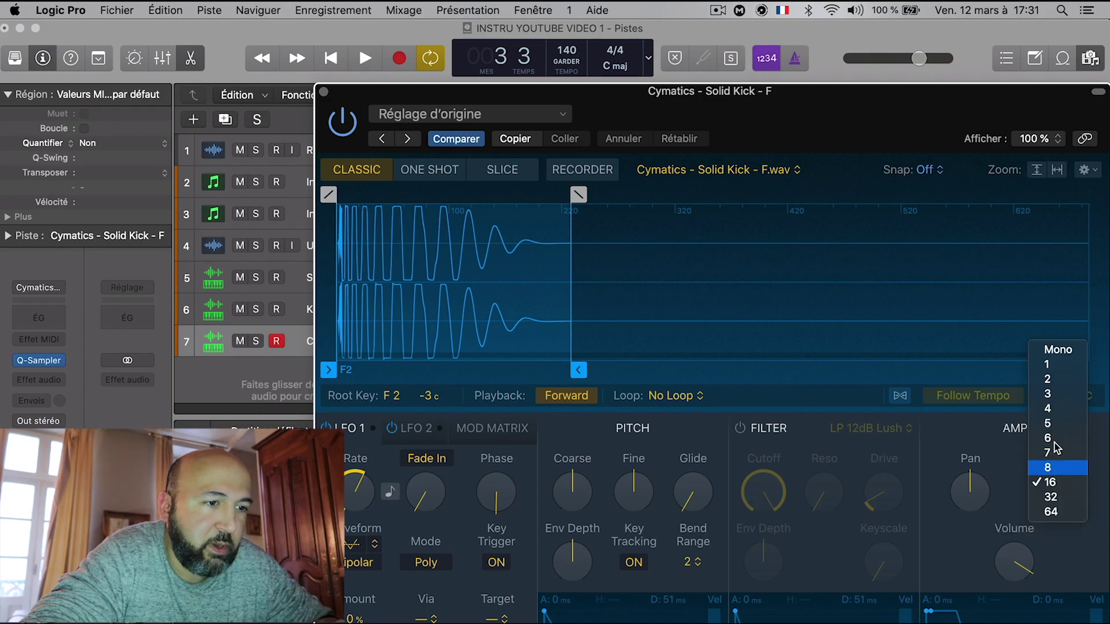
click(1065, 350)
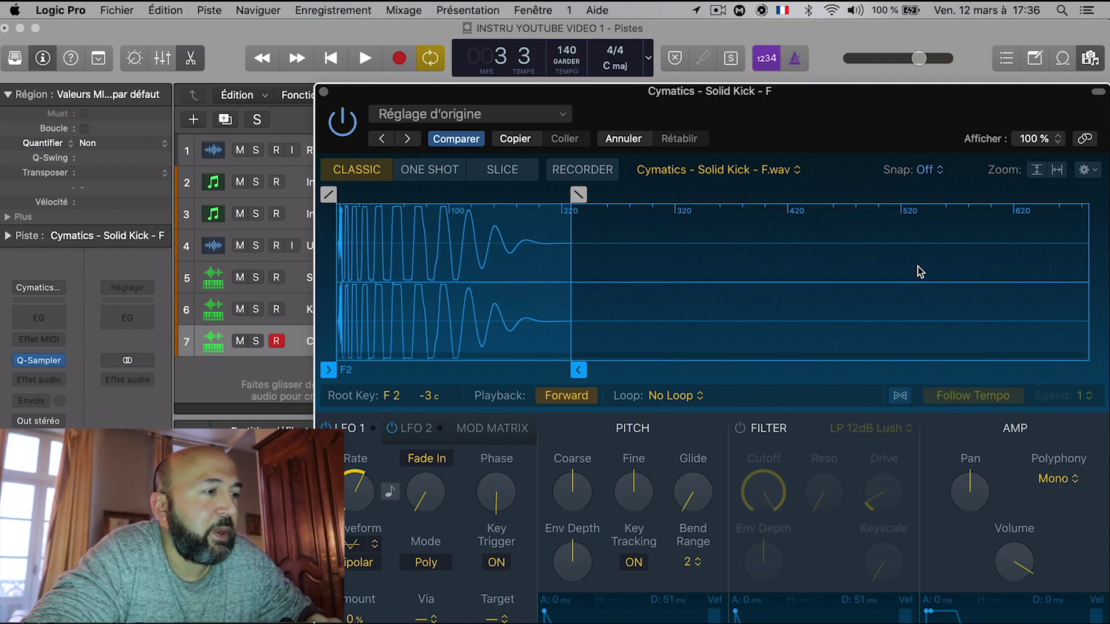
click(324, 91)
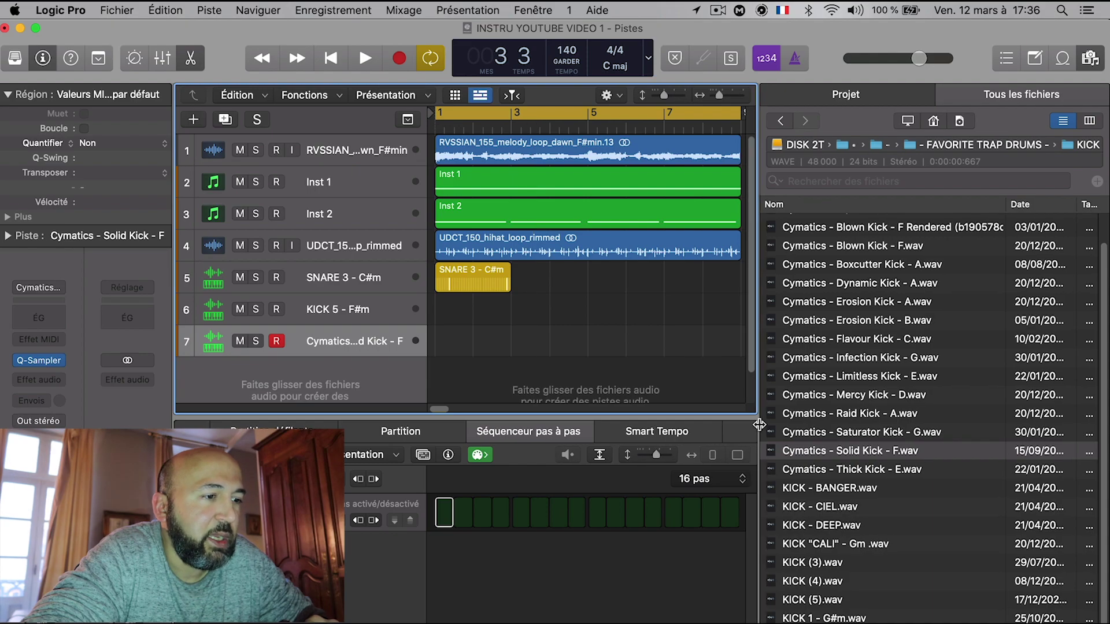
Hide the file browser and delete the KICK 5 - F#m track
key(f)
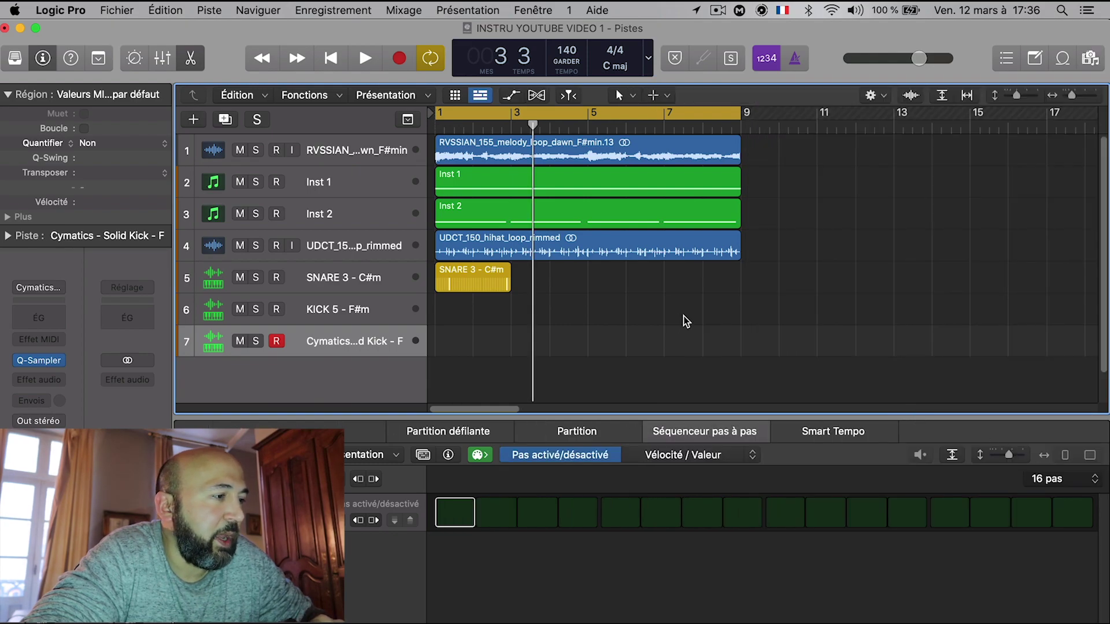
click(347, 307)
click(373, 351)
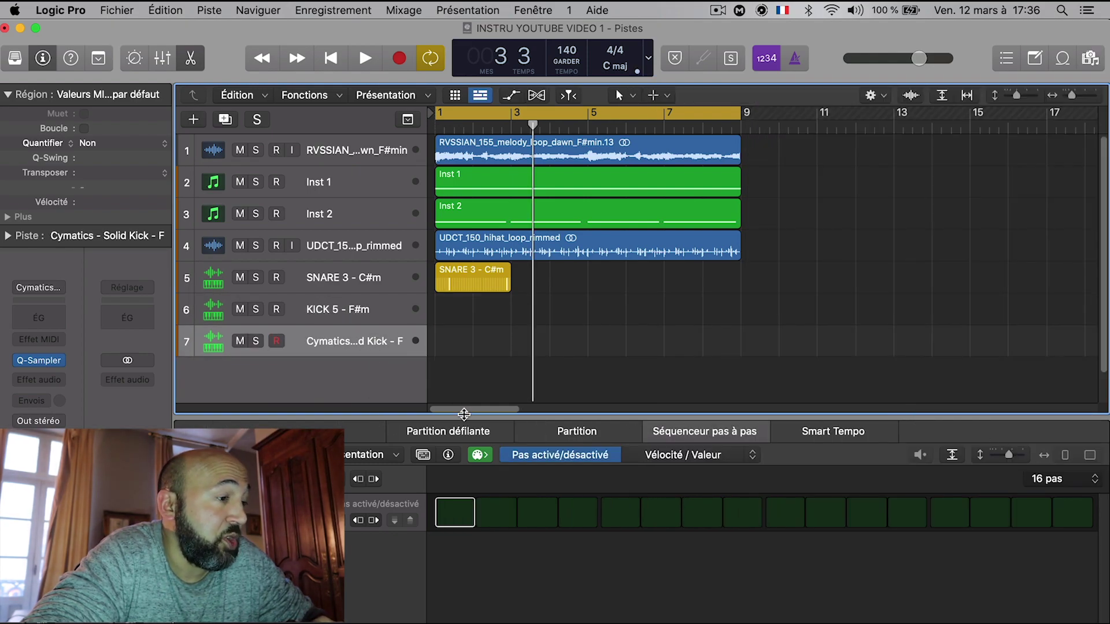
click(395, 319)
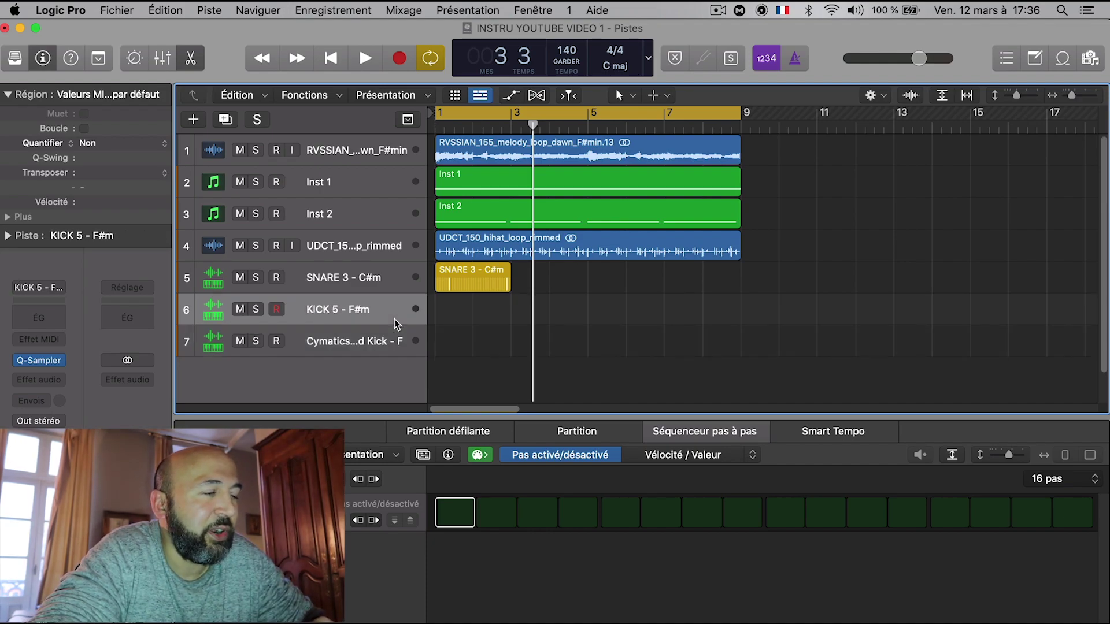
key(super+BackSpace)
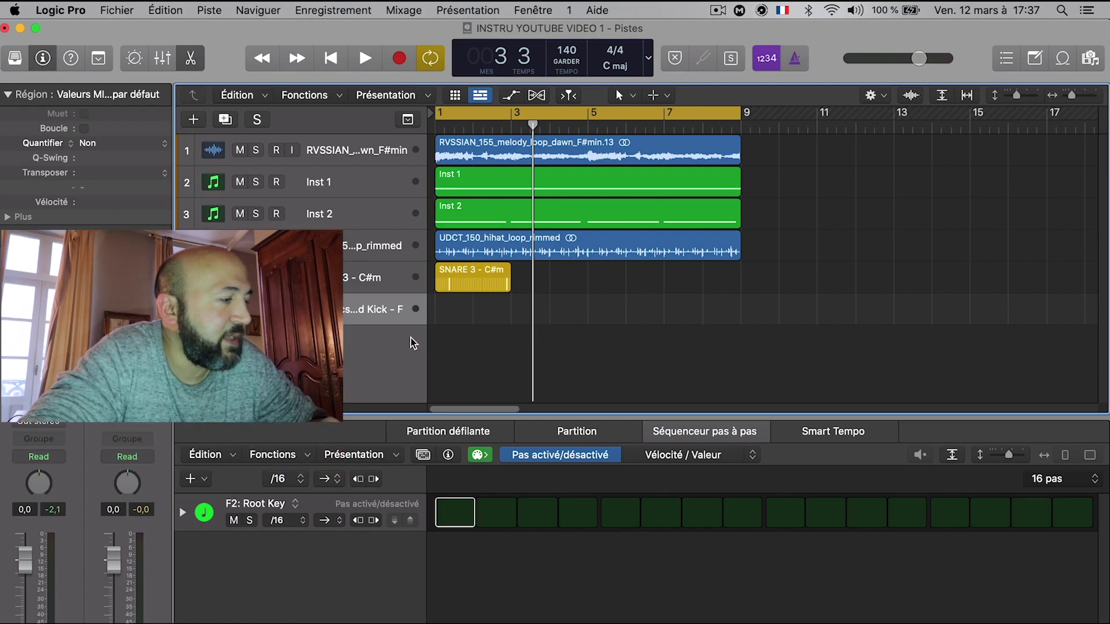
Change the Solid Kick track's pan mode to Binaural Pan and open its binaural settings, moving the window clear of the tracks
right_click(39, 484)
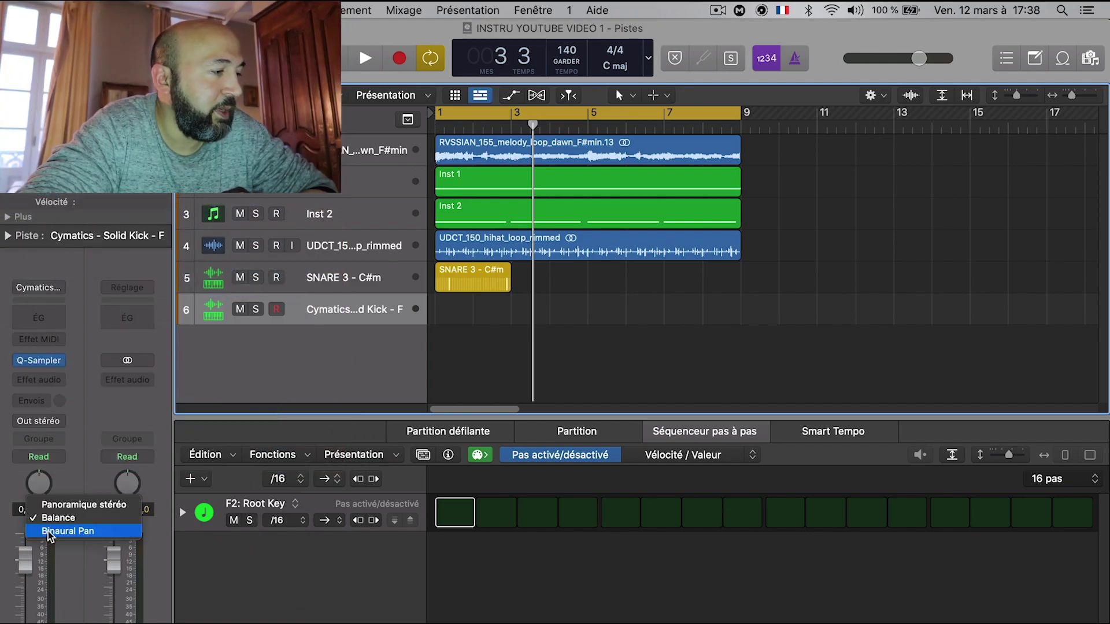
click(75, 530)
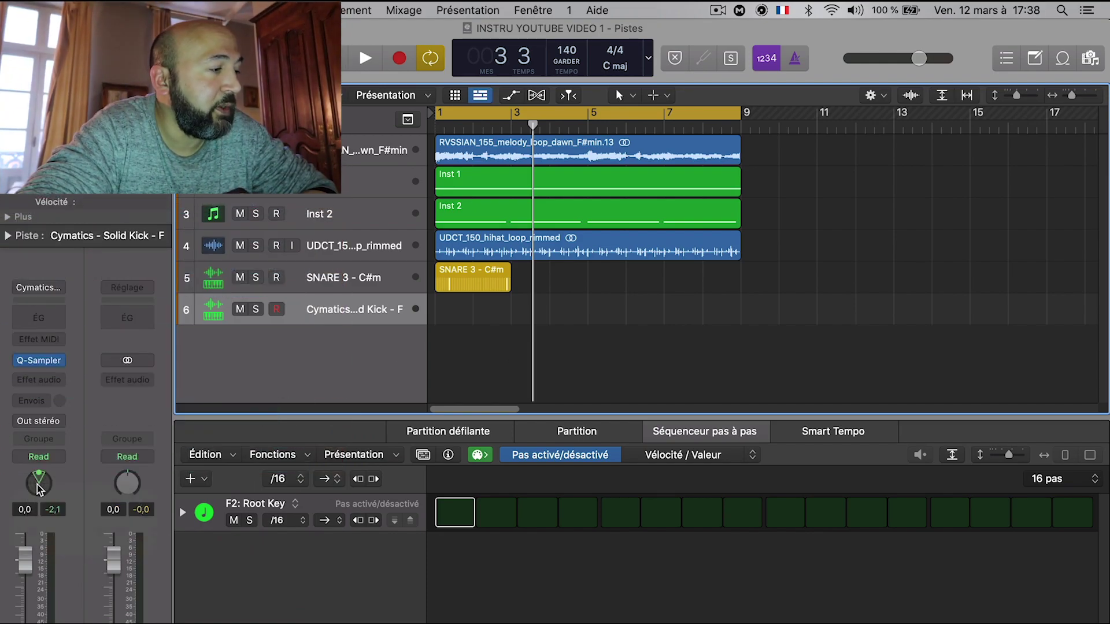
double_click(39, 484)
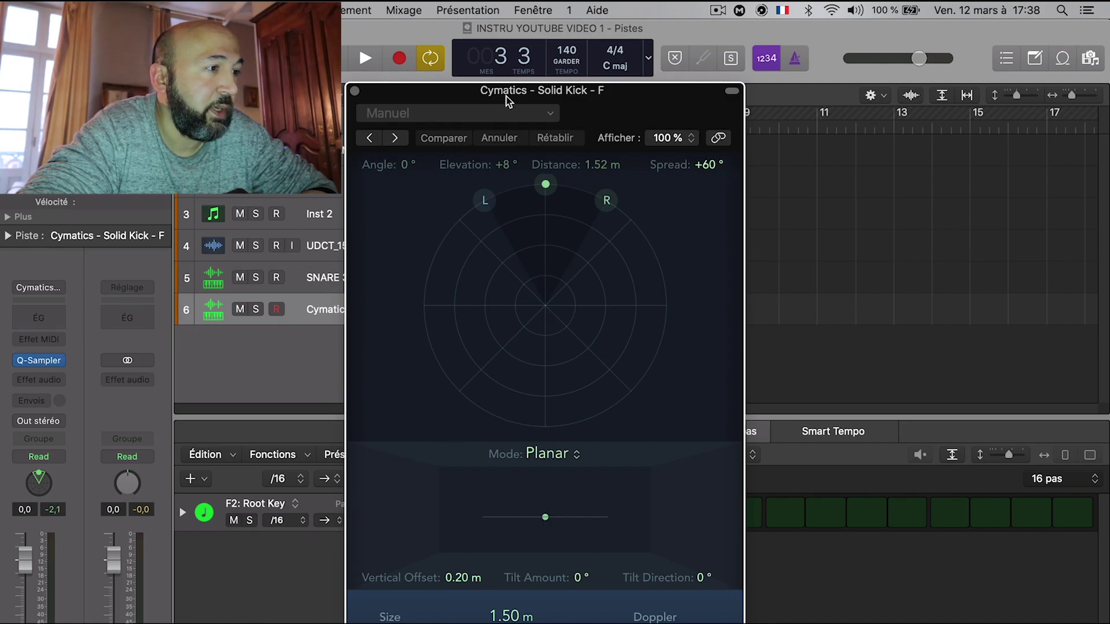
drag(507, 99, 660, 41)
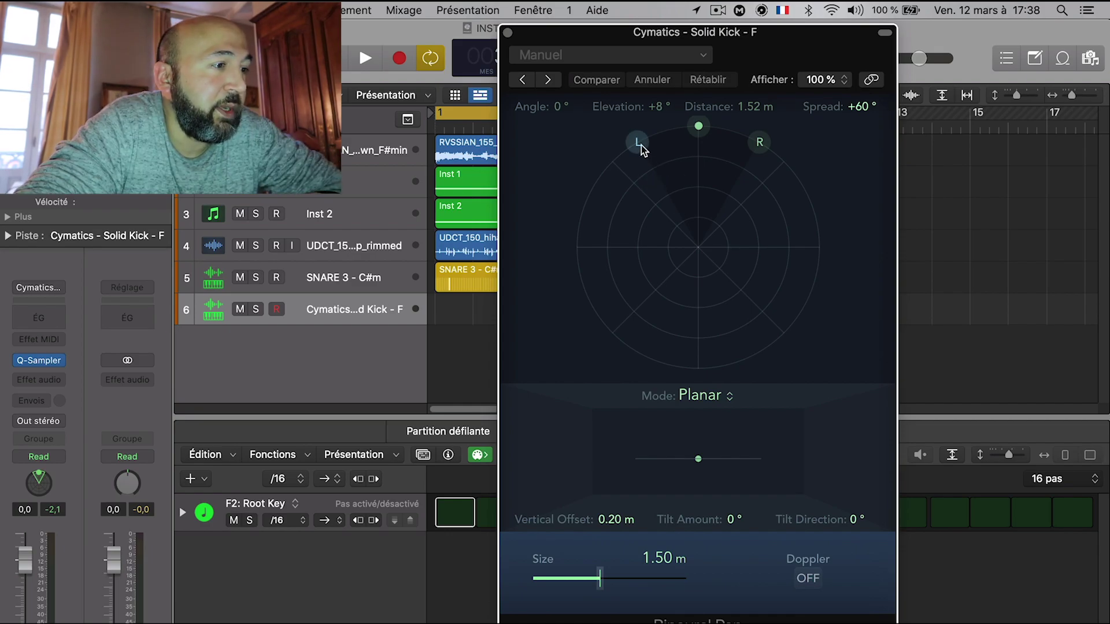
Narrow the kick's binaural spread to 0°, place the source near the centre at 0.21 m distance, and close the panner window
drag(699, 127, 702, 164)
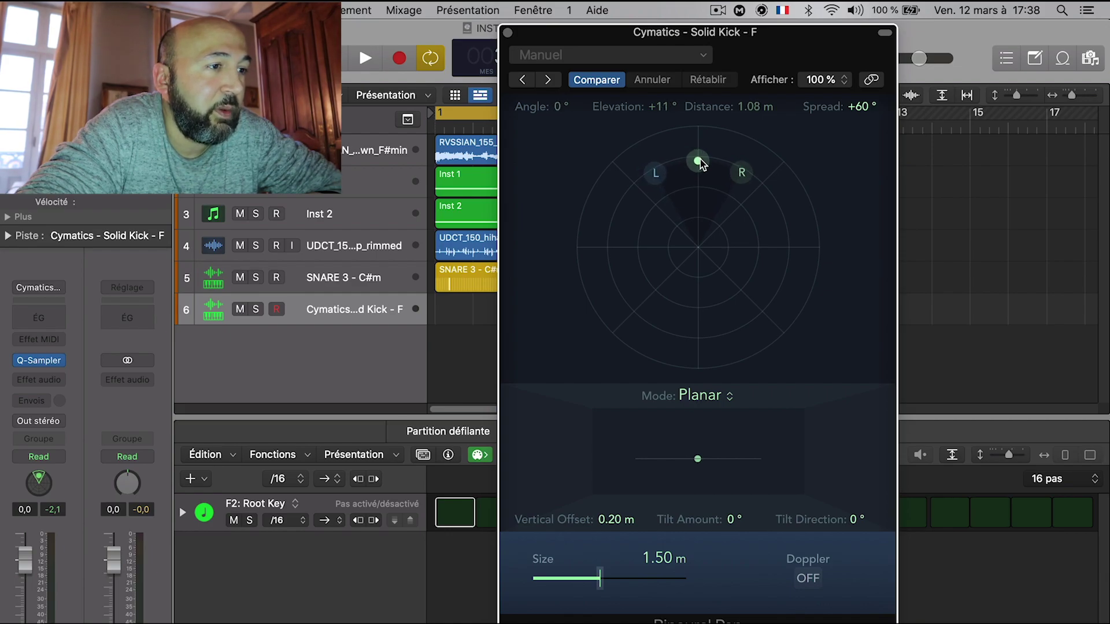
drag(701, 165, 700, 164)
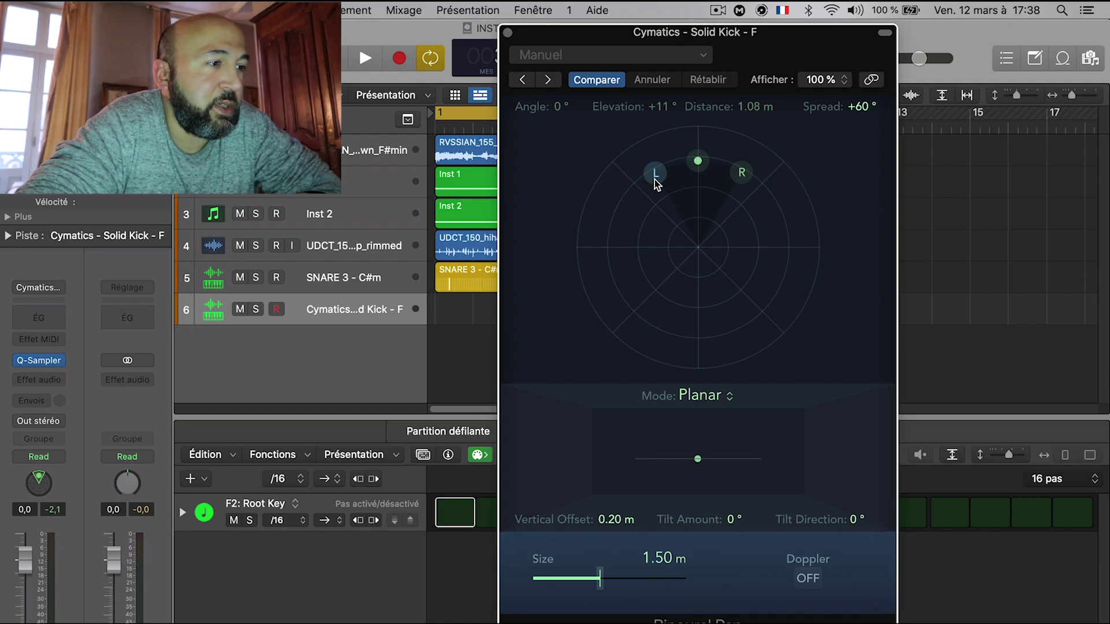
drag(655, 179, 697, 167)
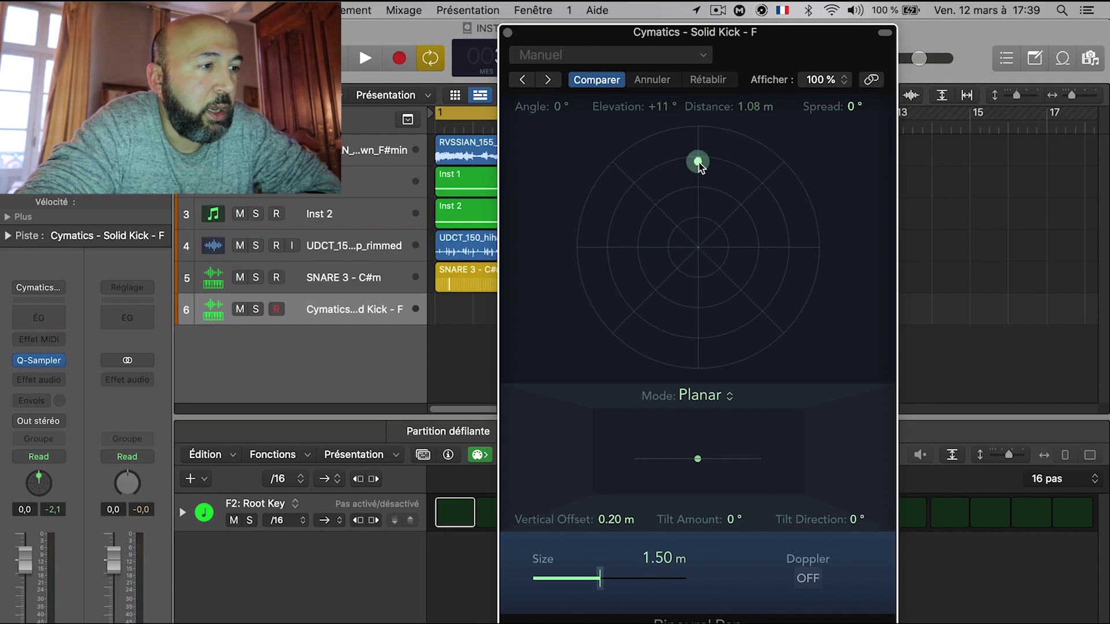
drag(700, 166, 699, 245)
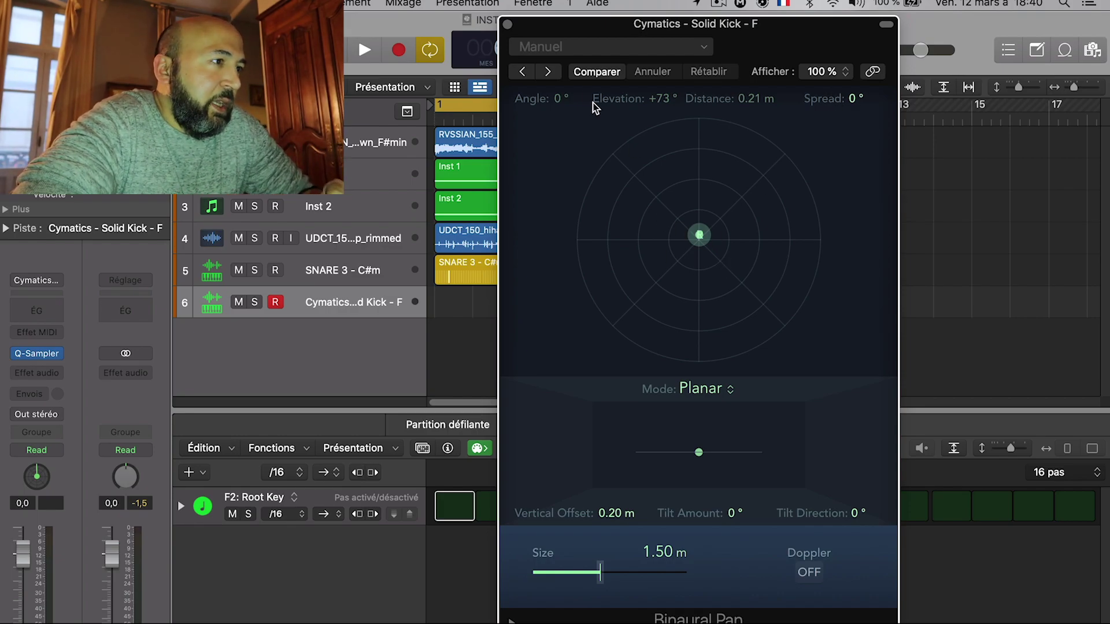
drag(546, 29, 713, 43)
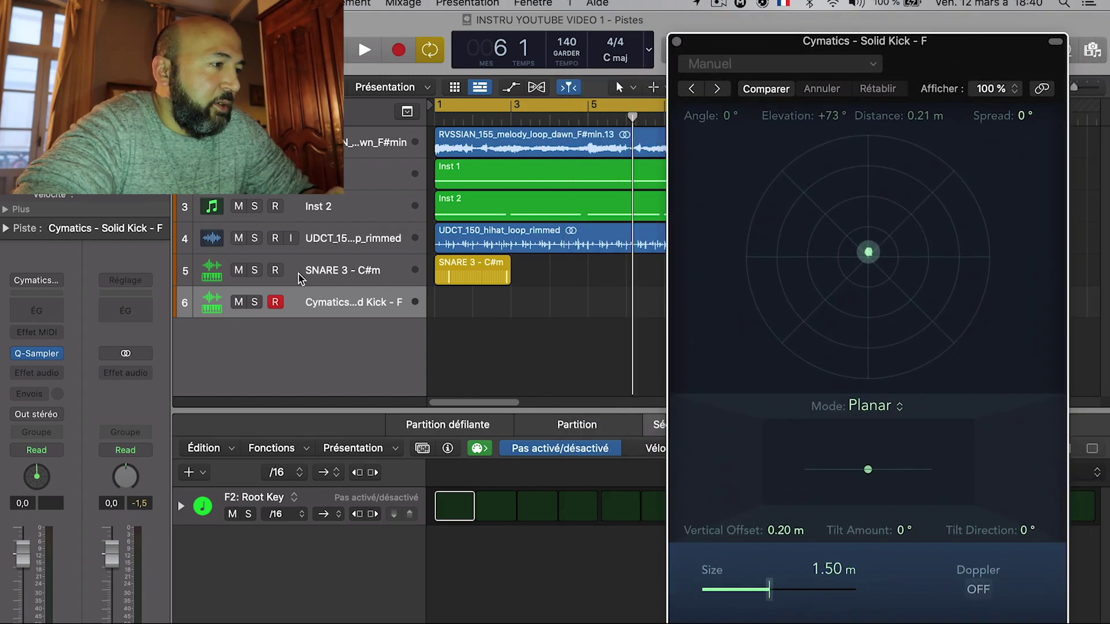
click(463, 308)
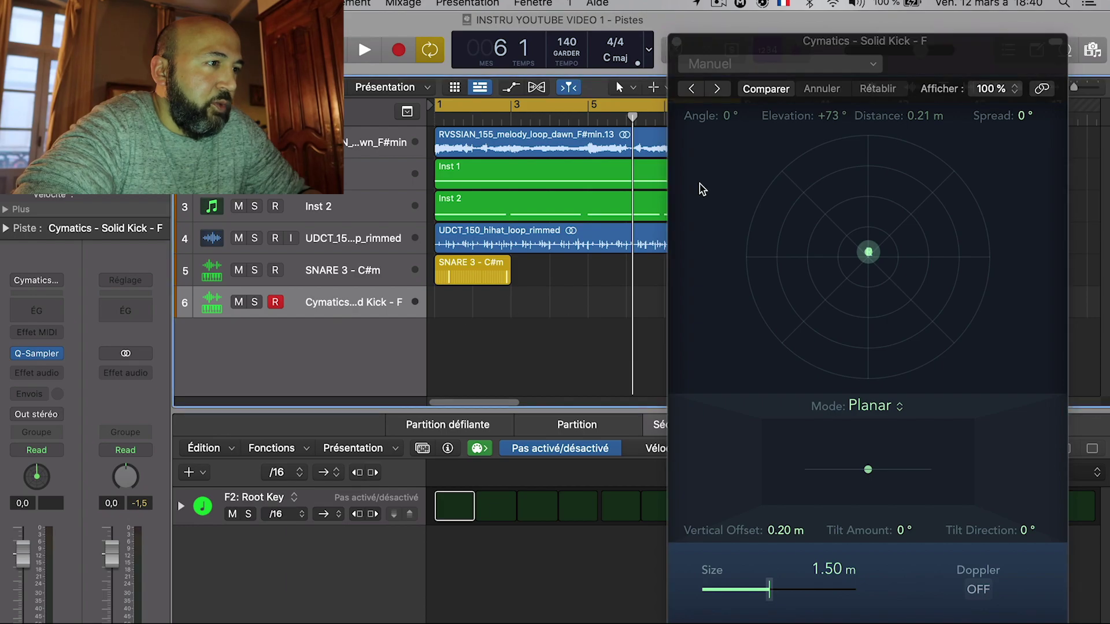
click(675, 44)
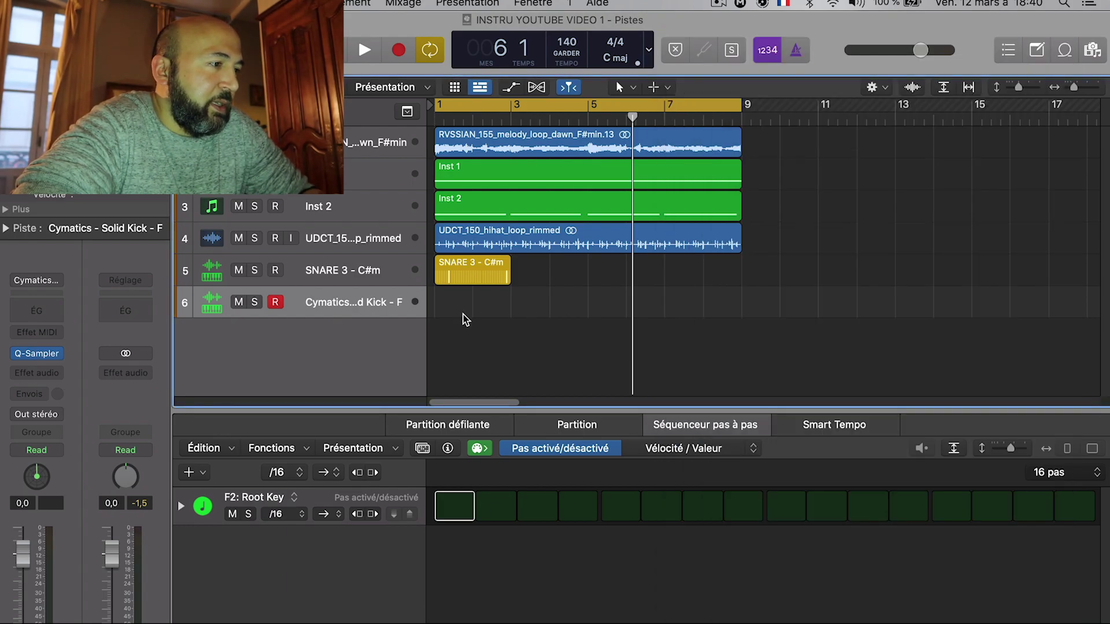
Create a pattern region at bar 1 on the Solid Kick track, 2 bars long with 32 steps
right_click(451, 315)
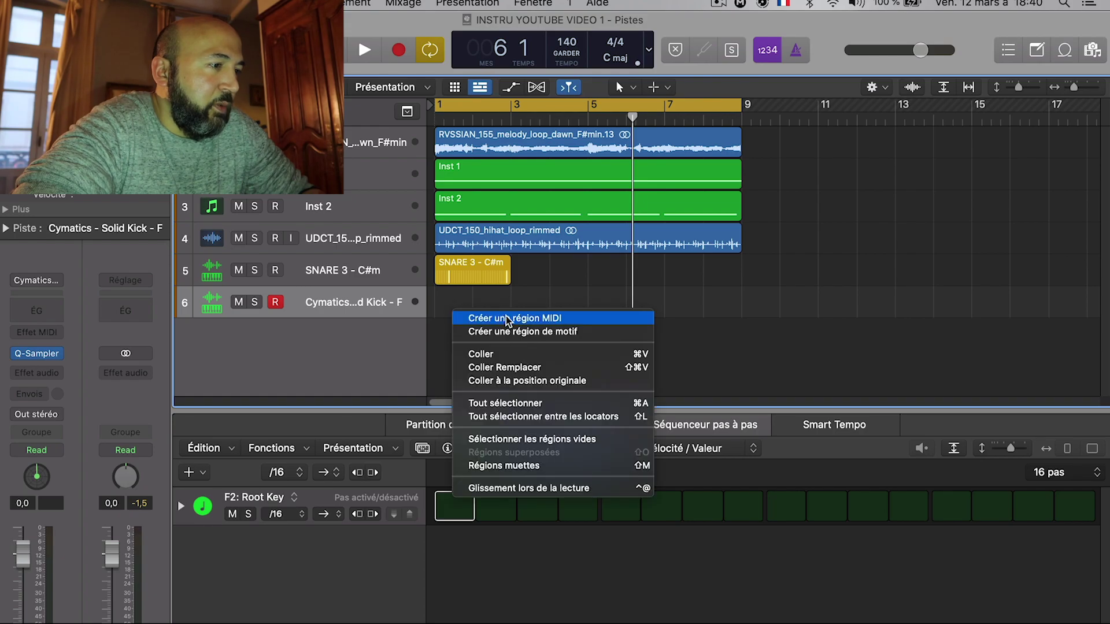
click(538, 332)
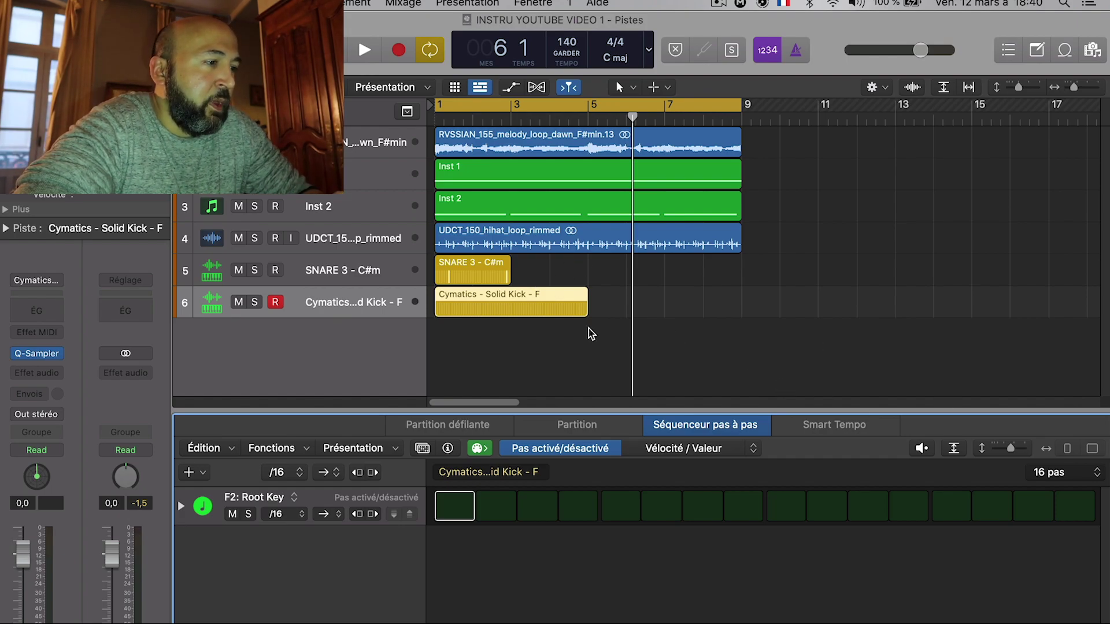
drag(583, 314, 511, 314)
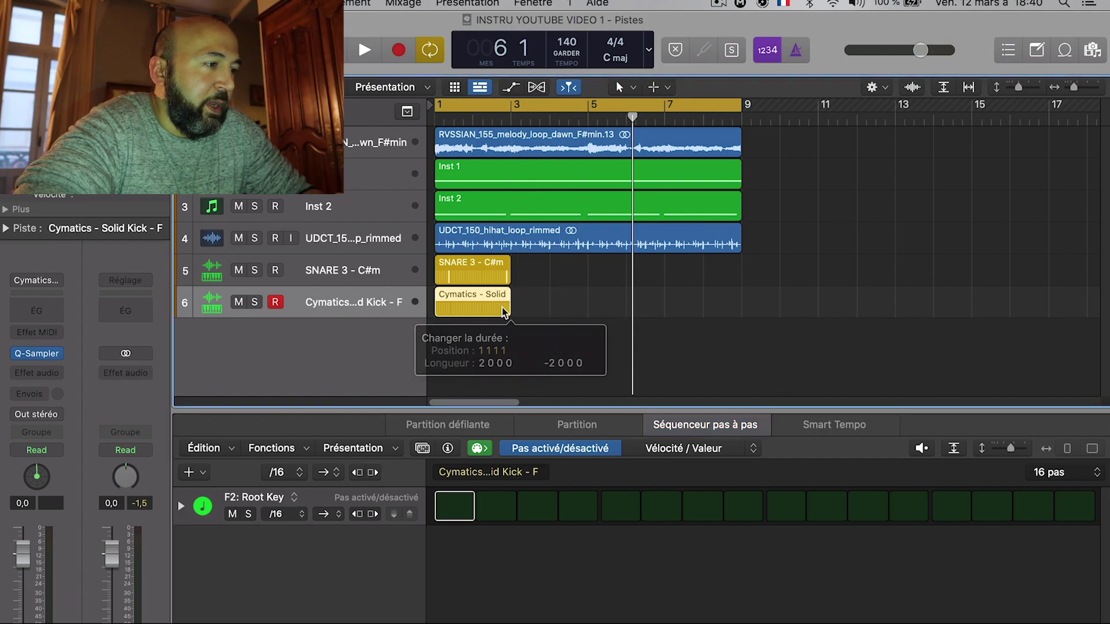
click(1045, 473)
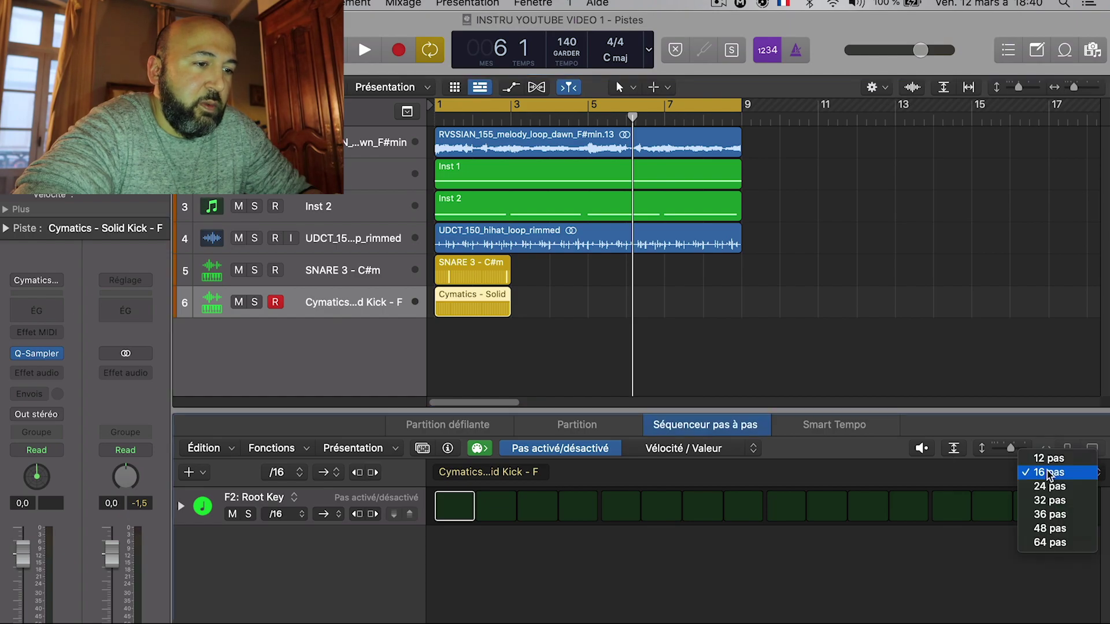
click(1043, 504)
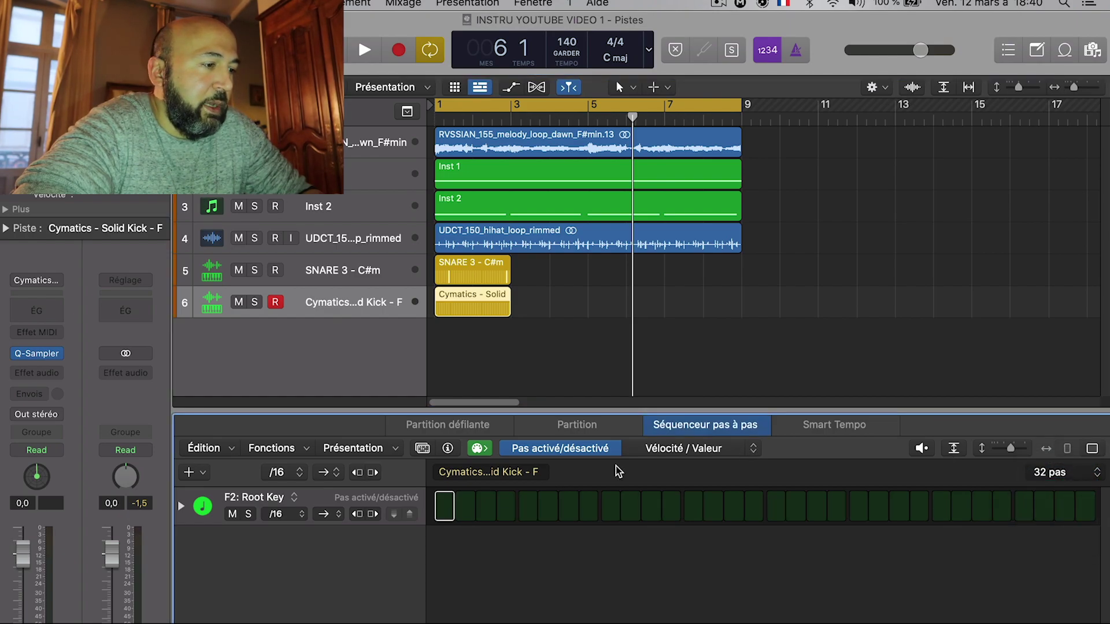
Check the SNARE 3 - C#m pattern and turn on step 1 in the Solid Kick pattern
click(454, 270)
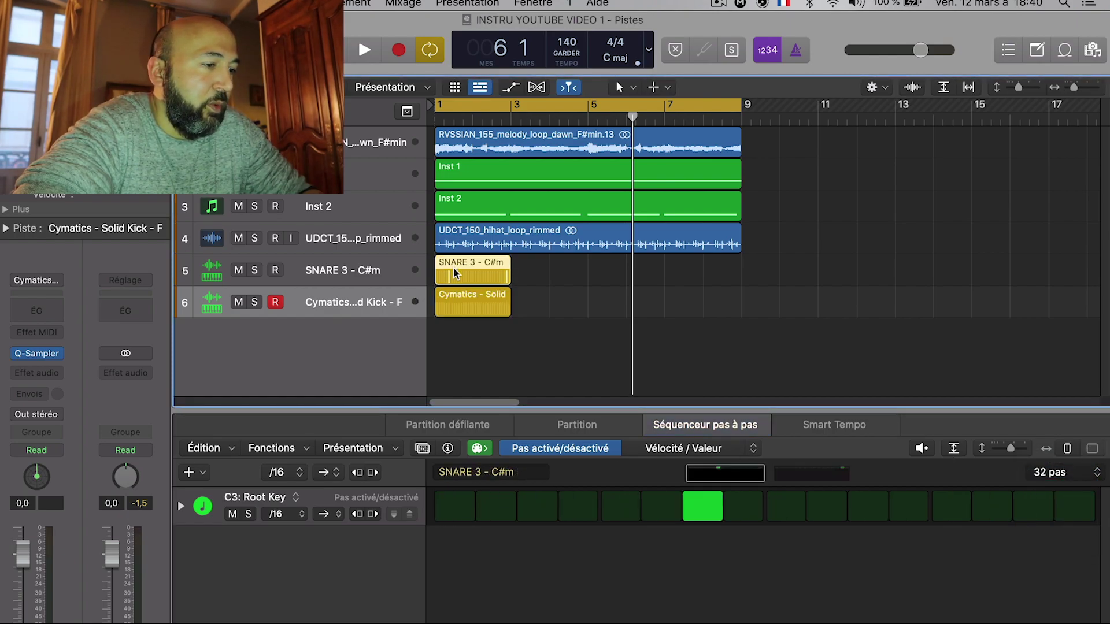
click(461, 303)
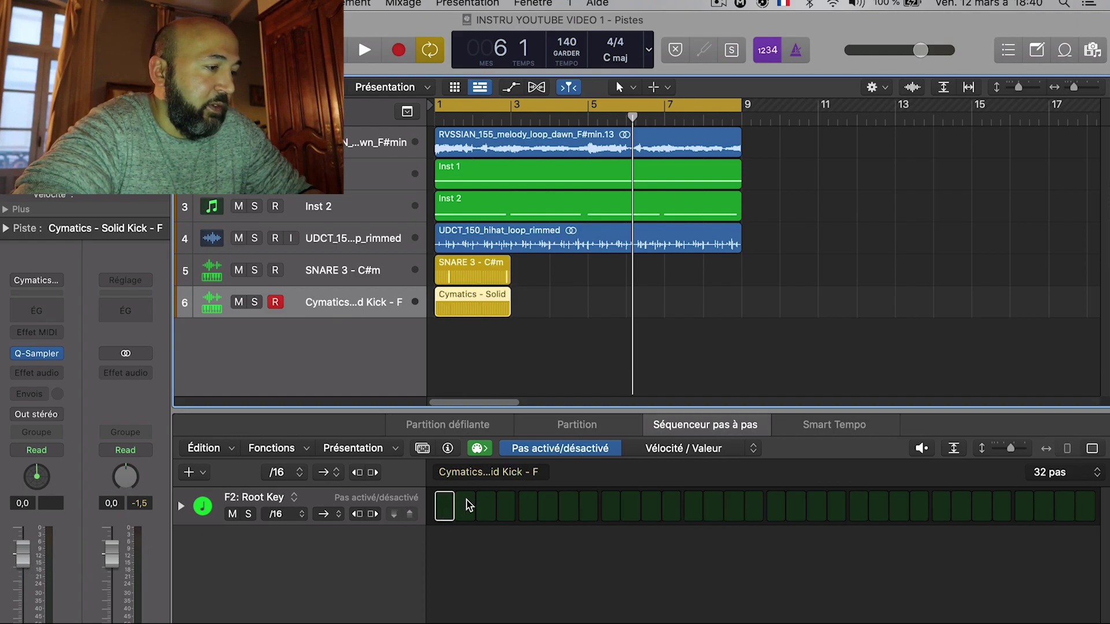
click(446, 507)
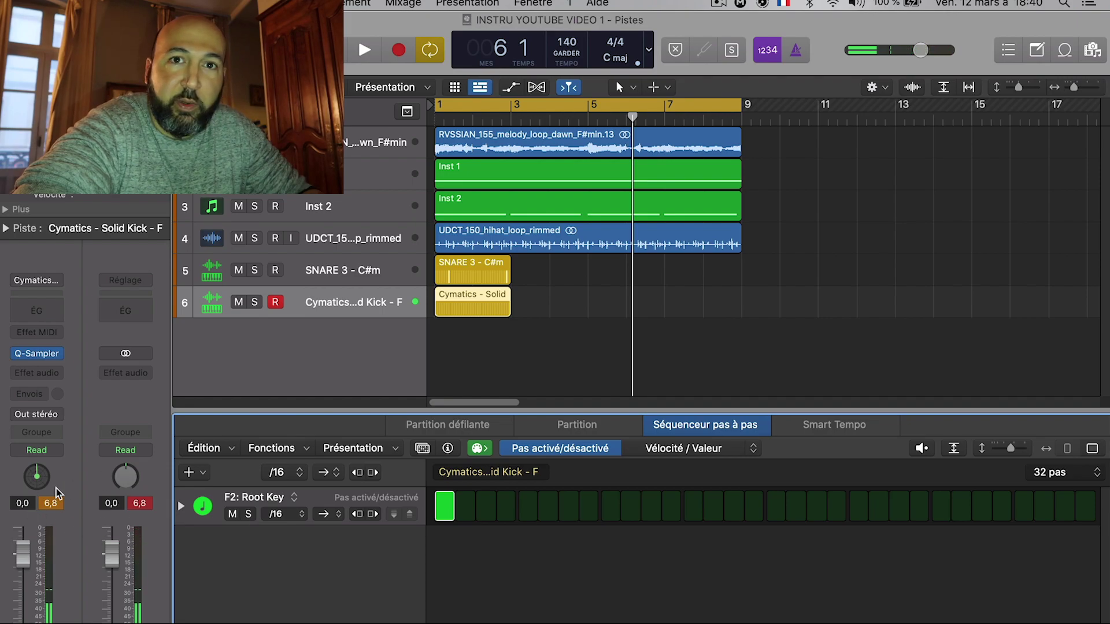
Switch the Solid Kick's pan mode to Balance and retrigger step 1 with the peak reading cleared to check its level
right_click(36, 477)
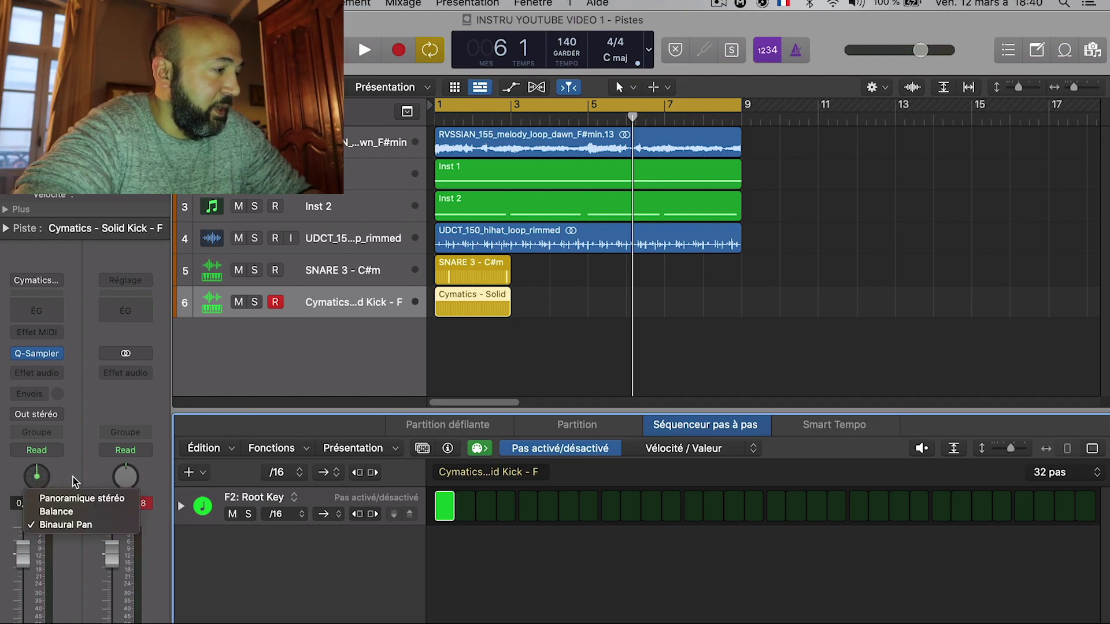
click(103, 513)
click(445, 508)
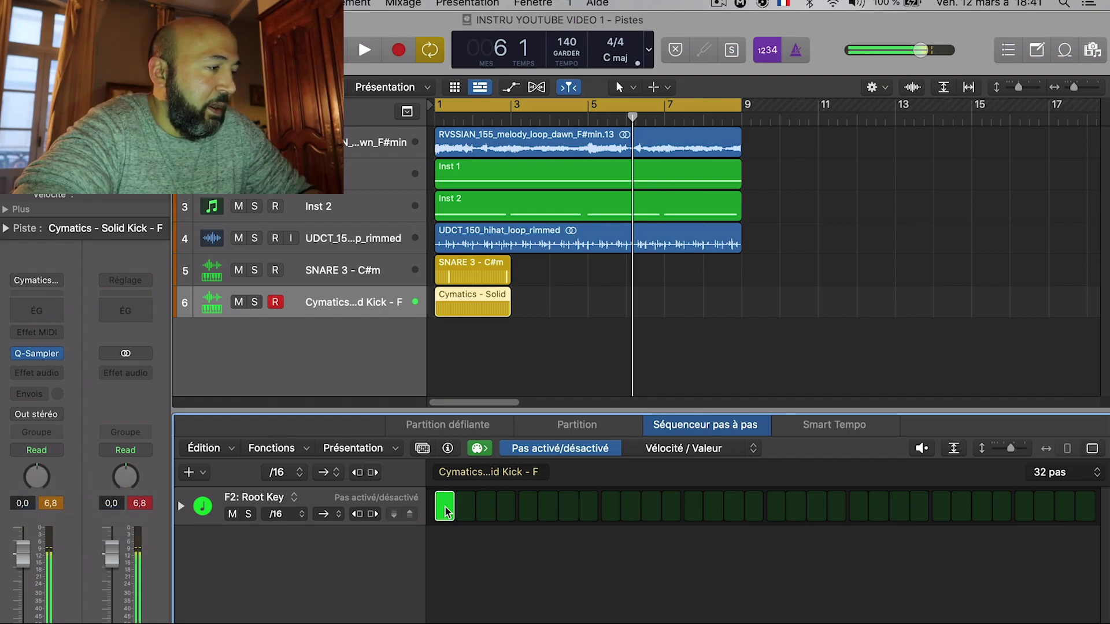
click(50, 503)
click(444, 506)
click(443, 508)
Return the Solid Kick's pan mode to Binaural Pan, retrigger step 1 and clear the channel's peak reading
right_click(36, 478)
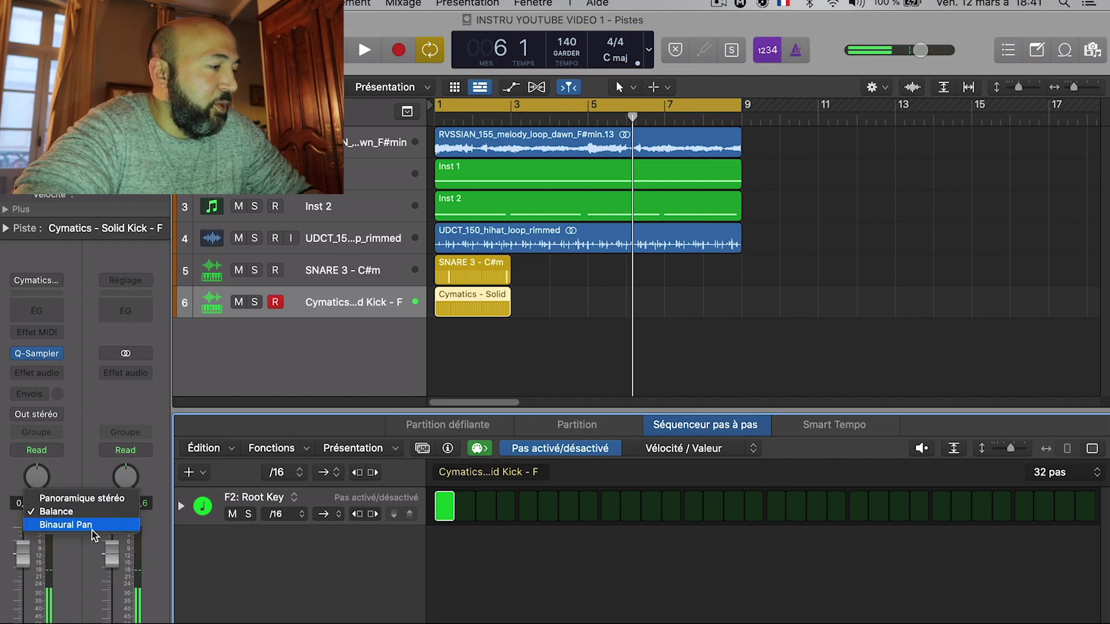
click(92, 526)
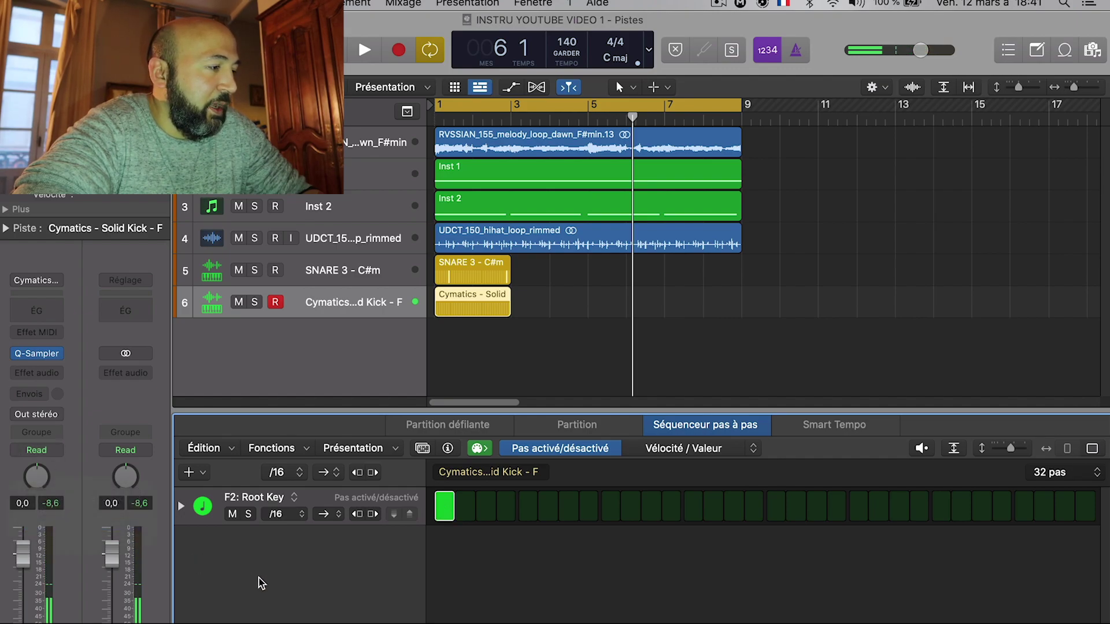
click(443, 512)
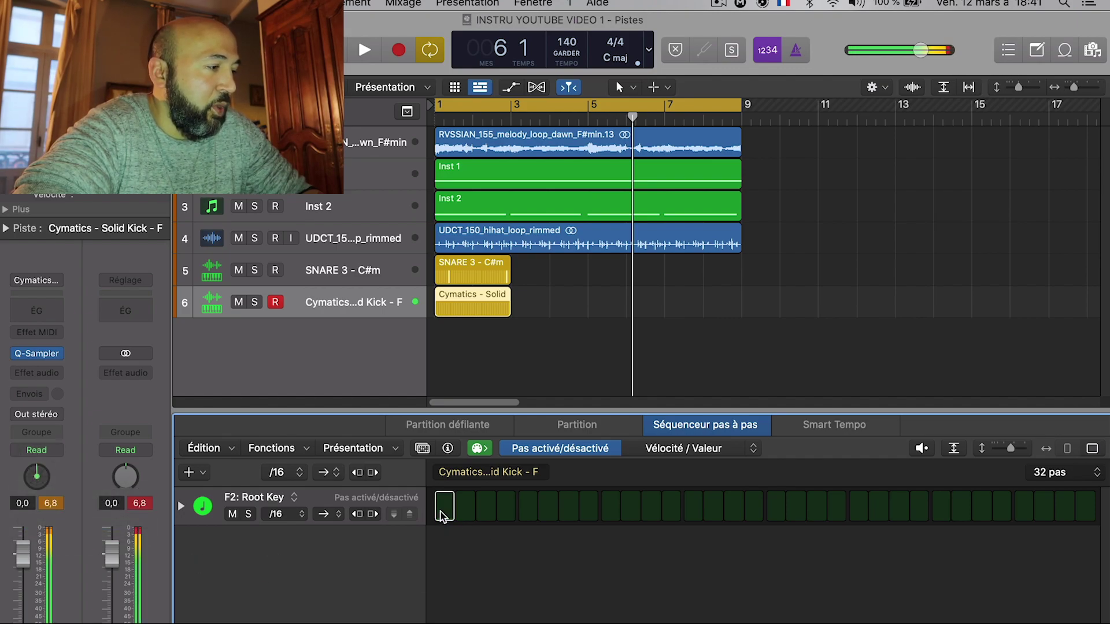
click(51, 504)
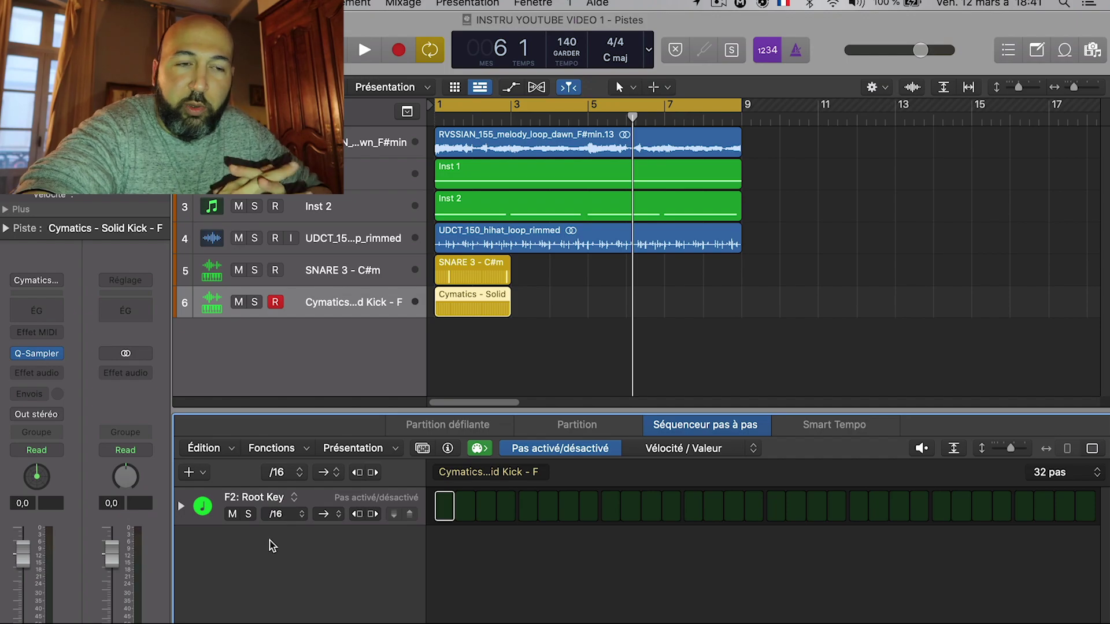
Lower the Solid Kick's volume to -9.0 dB and play the beat with the kick pattern open in the Step Sequencer
drag(23, 554, 23, 587)
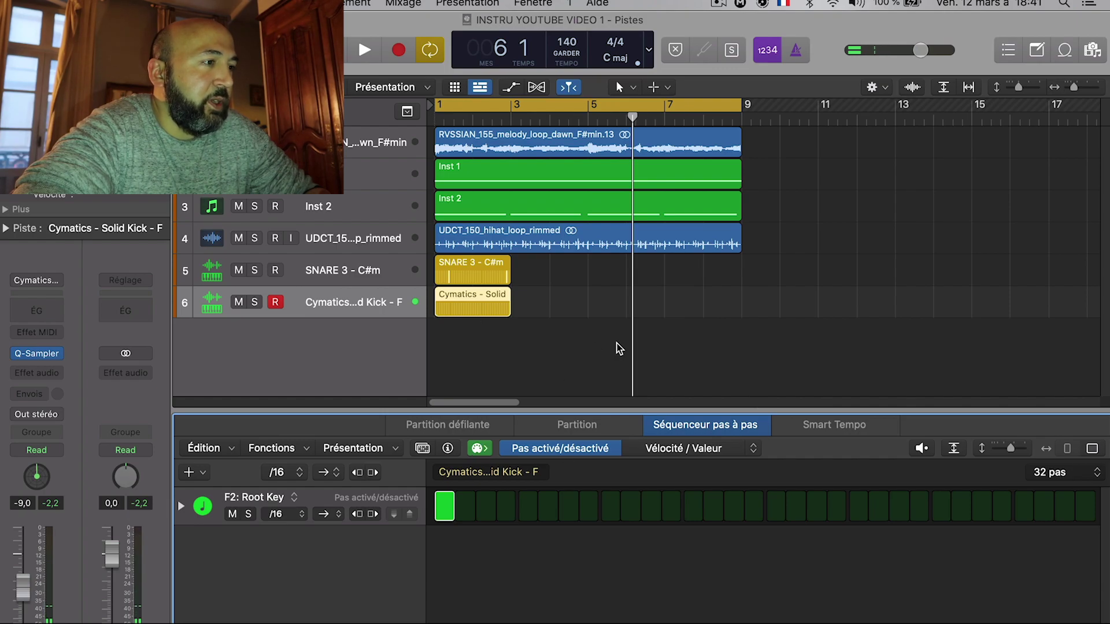
click(698, 359)
key(space)
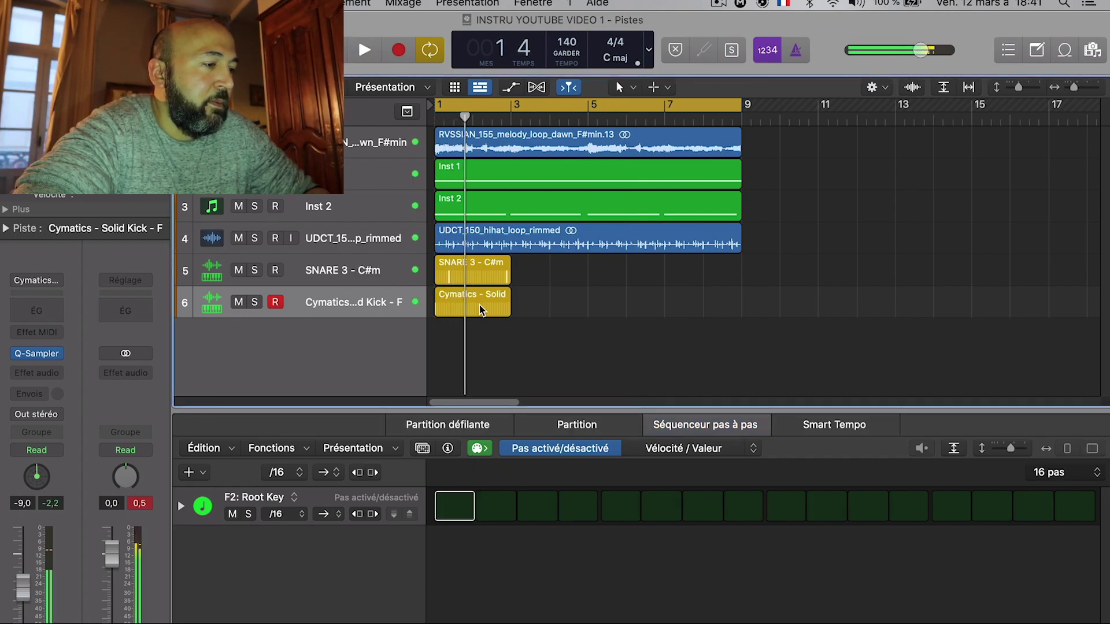
click(480, 304)
key(space)
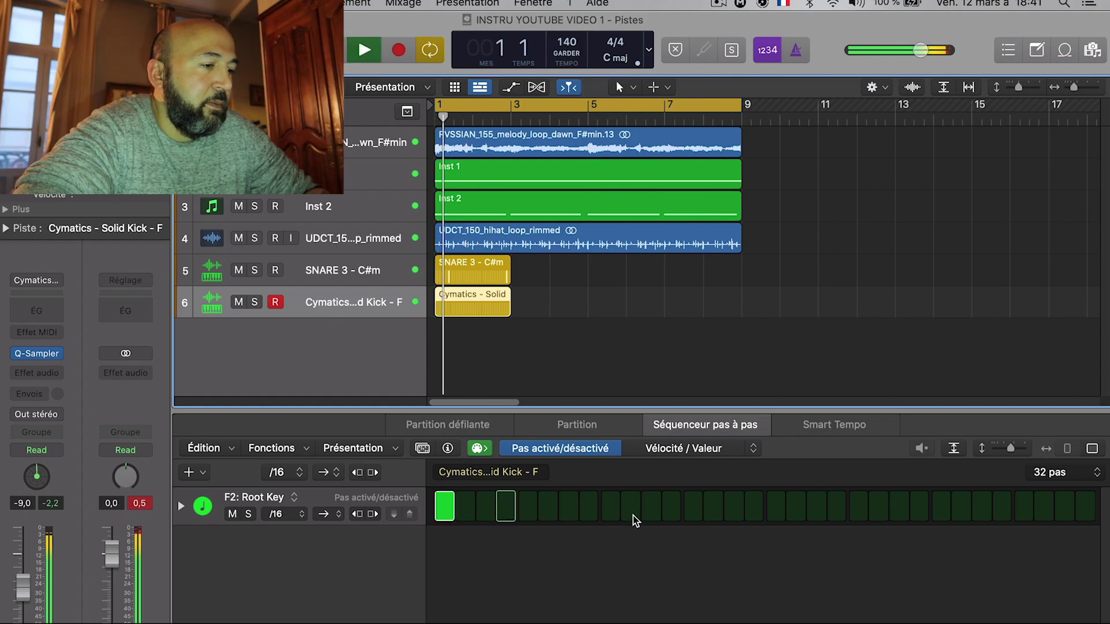
Try a second kick on step 28 and on step 27 instead, playing the pattern for each placement
click(999, 511)
key(space)
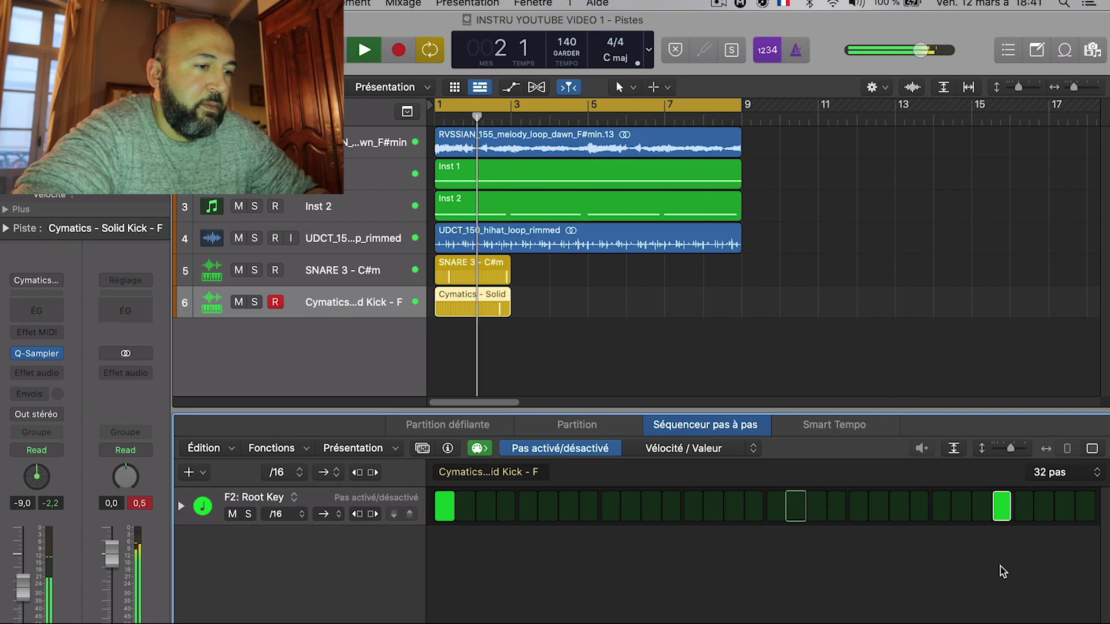
key(space)
click(1002, 508)
click(982, 508)
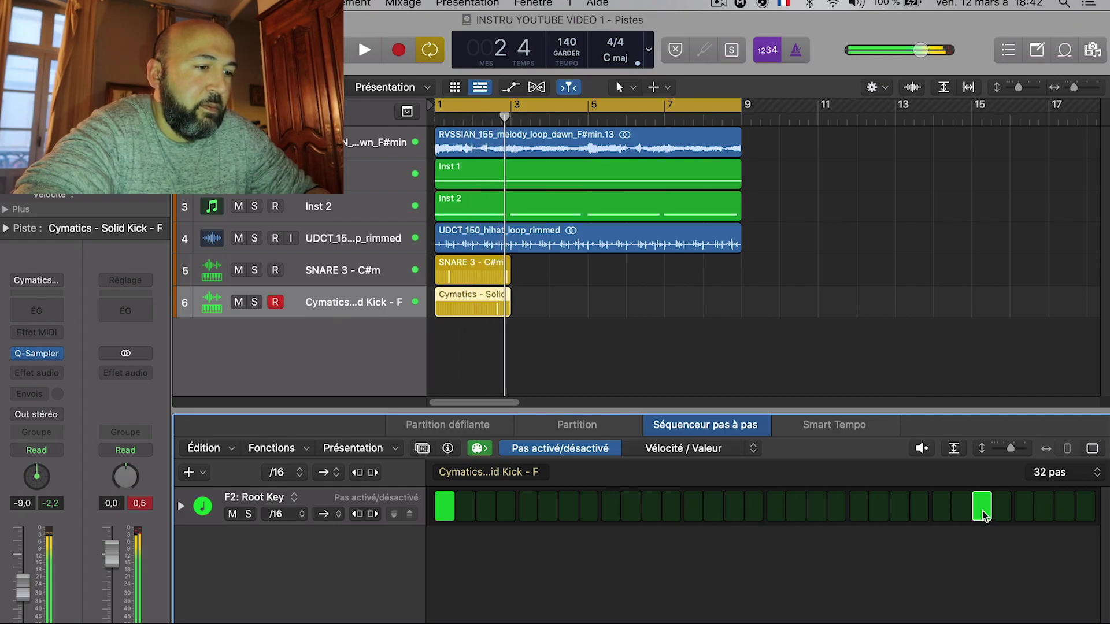
key(space)
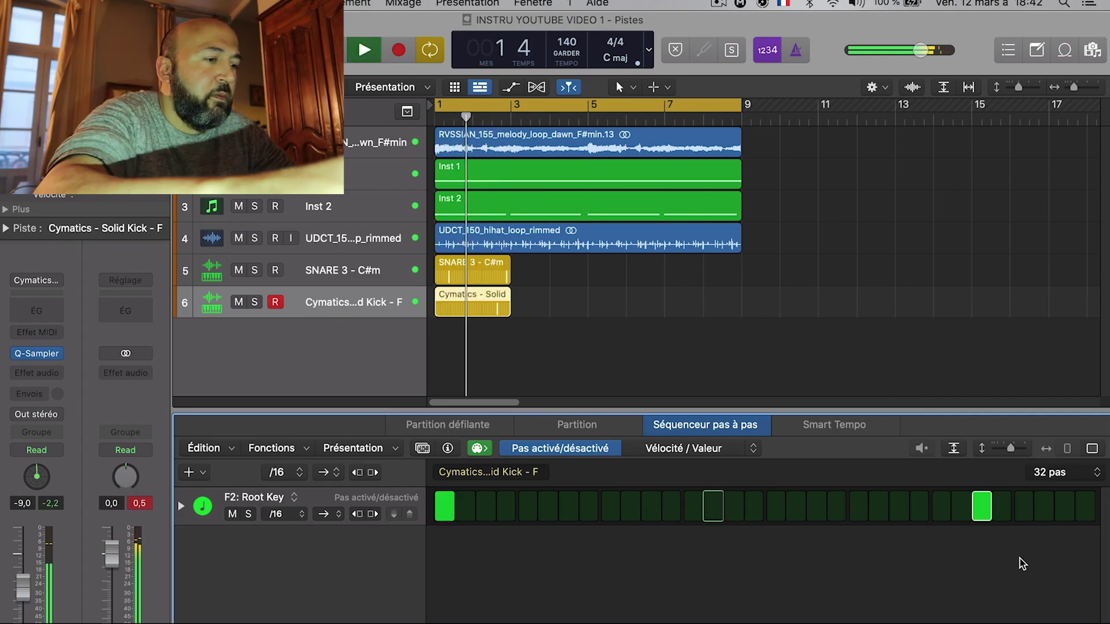
key(space)
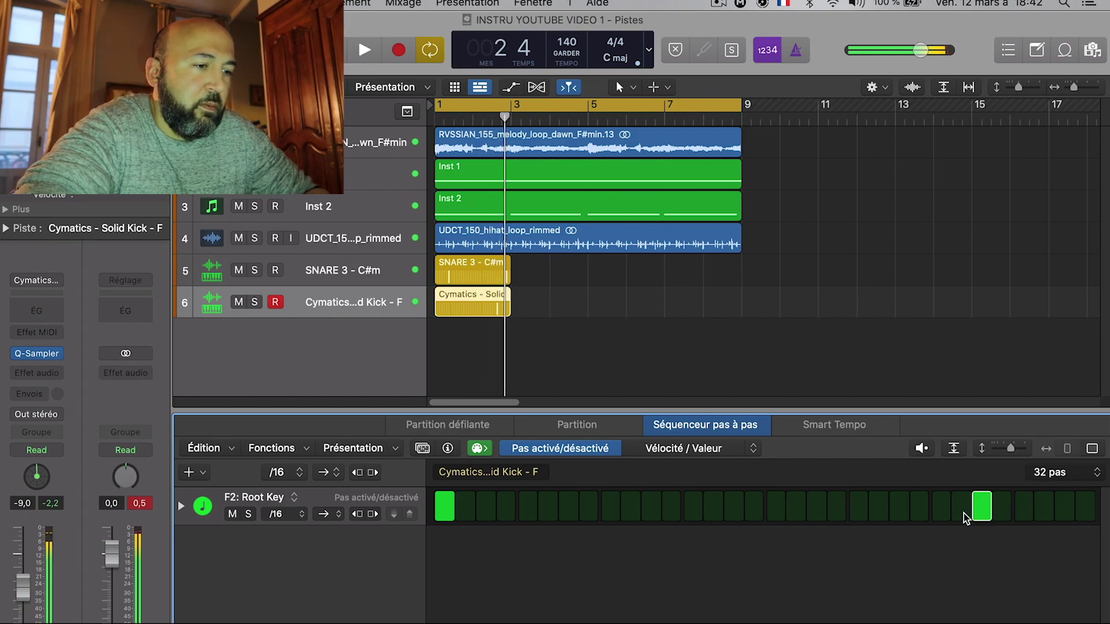
Move the second kick to step 26, audition it, and shift it to step 25 with another playback
key(space)
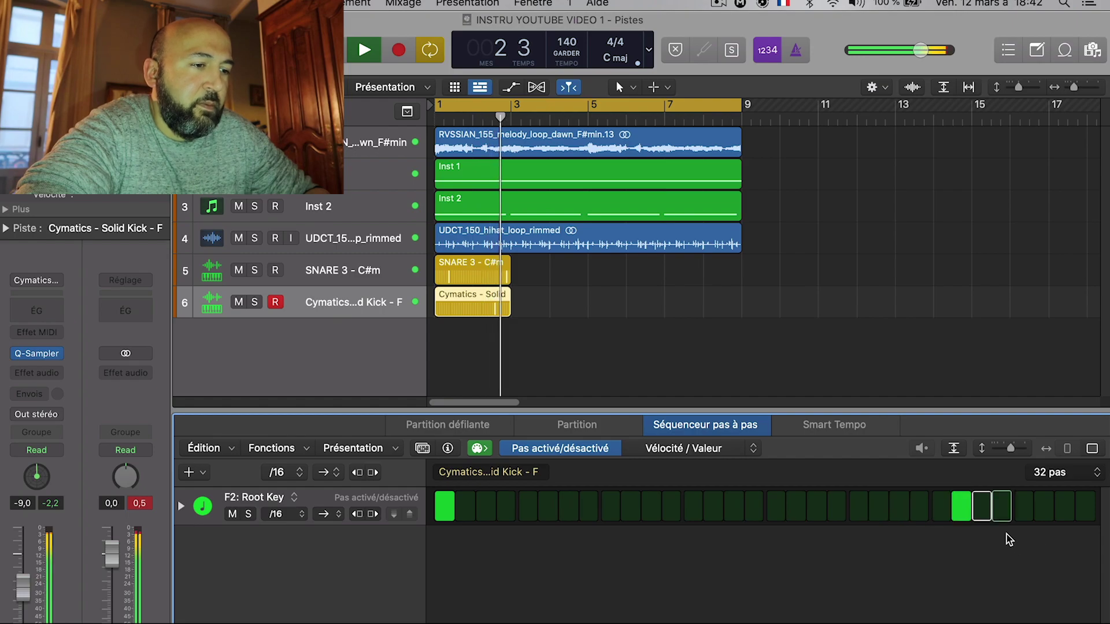
key(space)
click(961, 506)
click(939, 512)
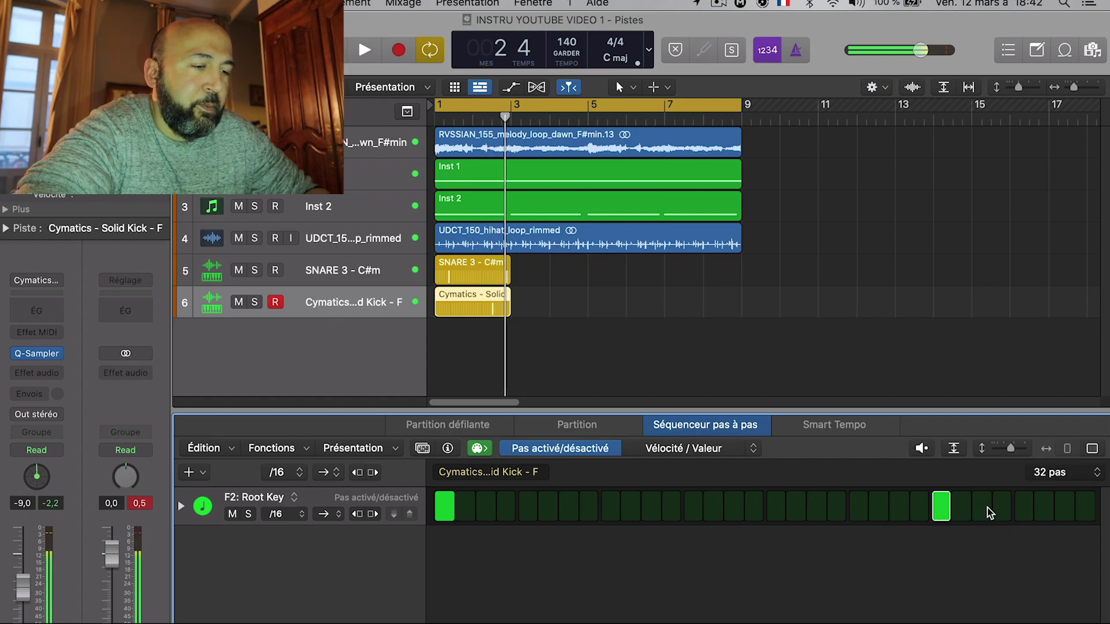
key(space)
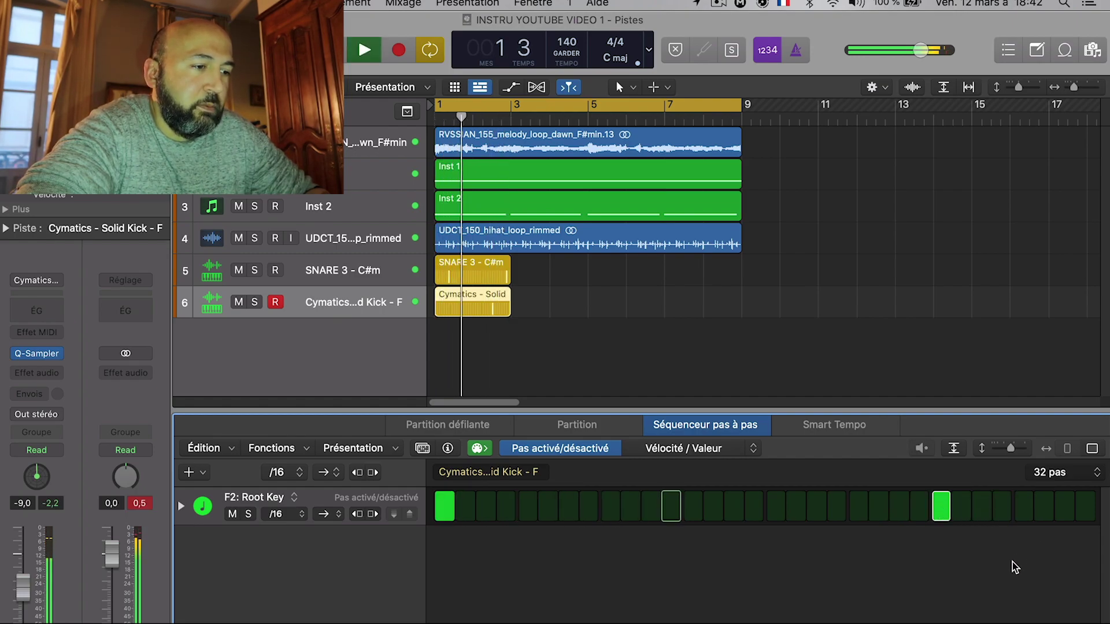
key(space)
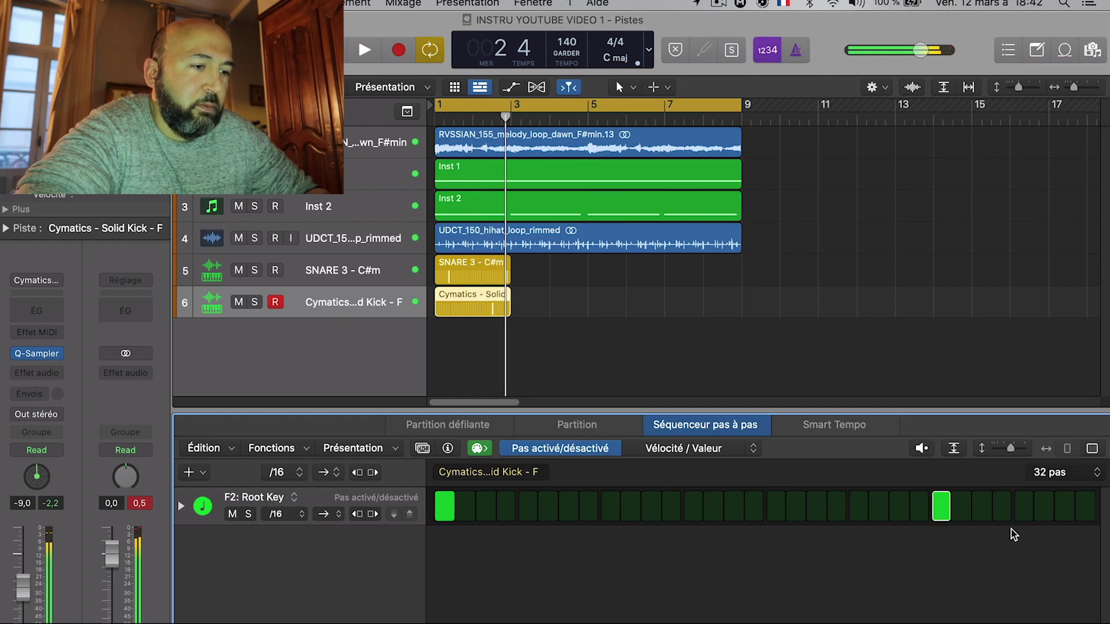
Try an additional kick on step 28 and play the pattern to judge it
click(1007, 507)
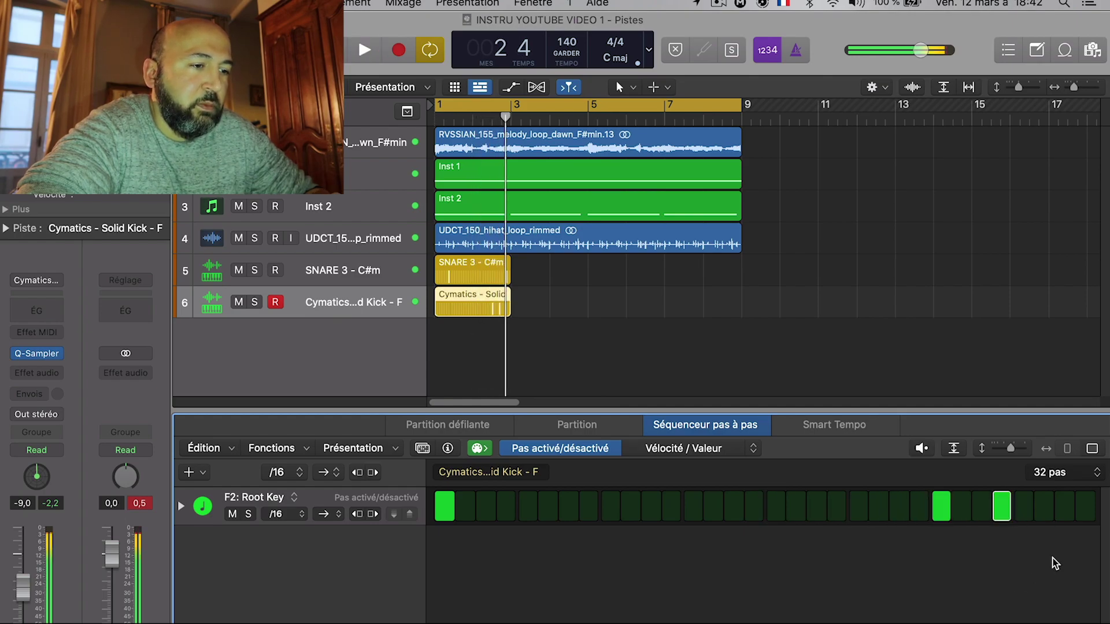
key(space)
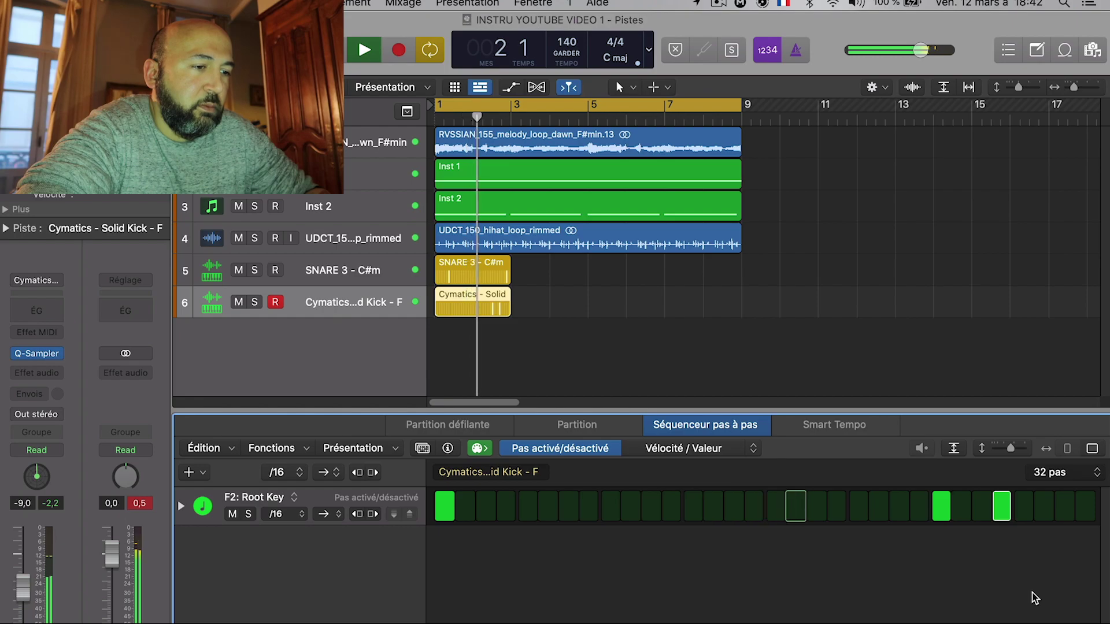
key(space)
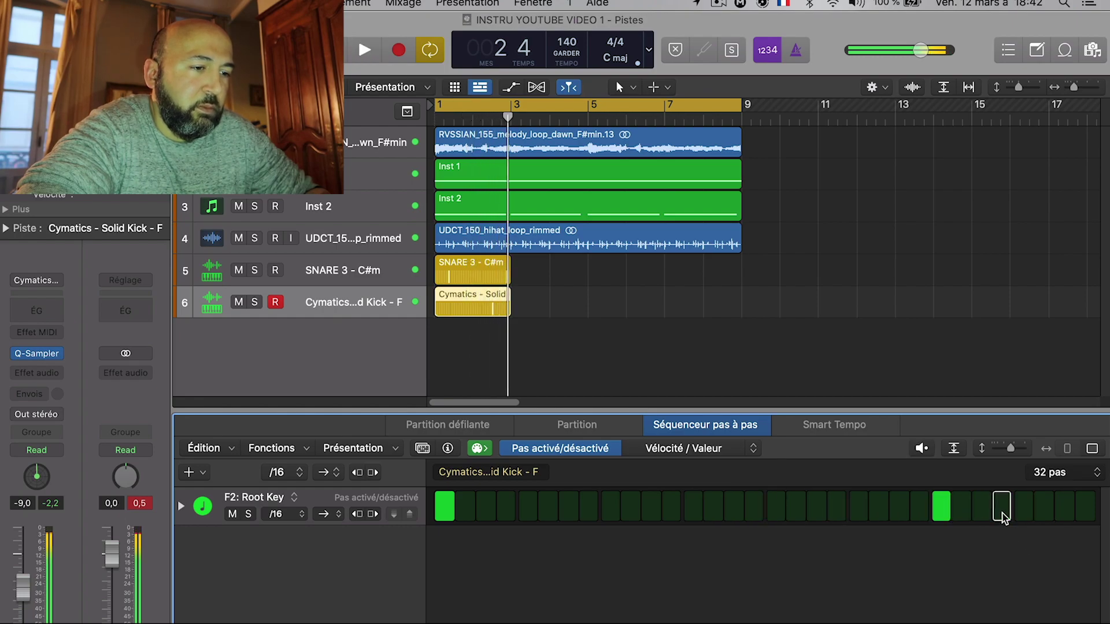
Place the third kick on step 29, clear the output's peak reading during playback, and stop with the regions deselected
key(space)
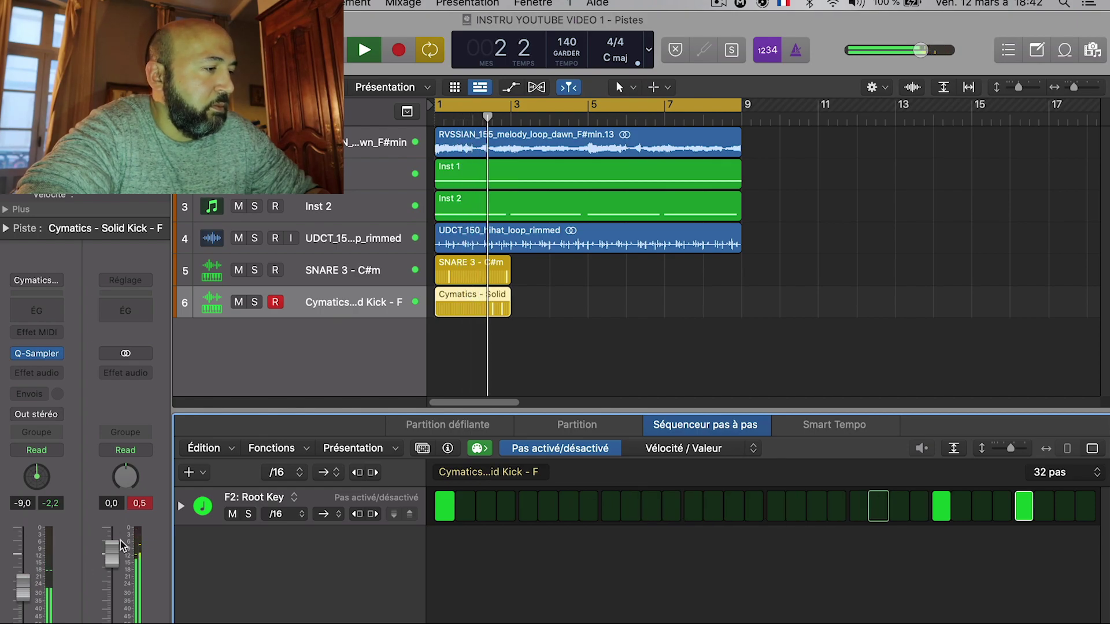
click(139, 505)
key(space)
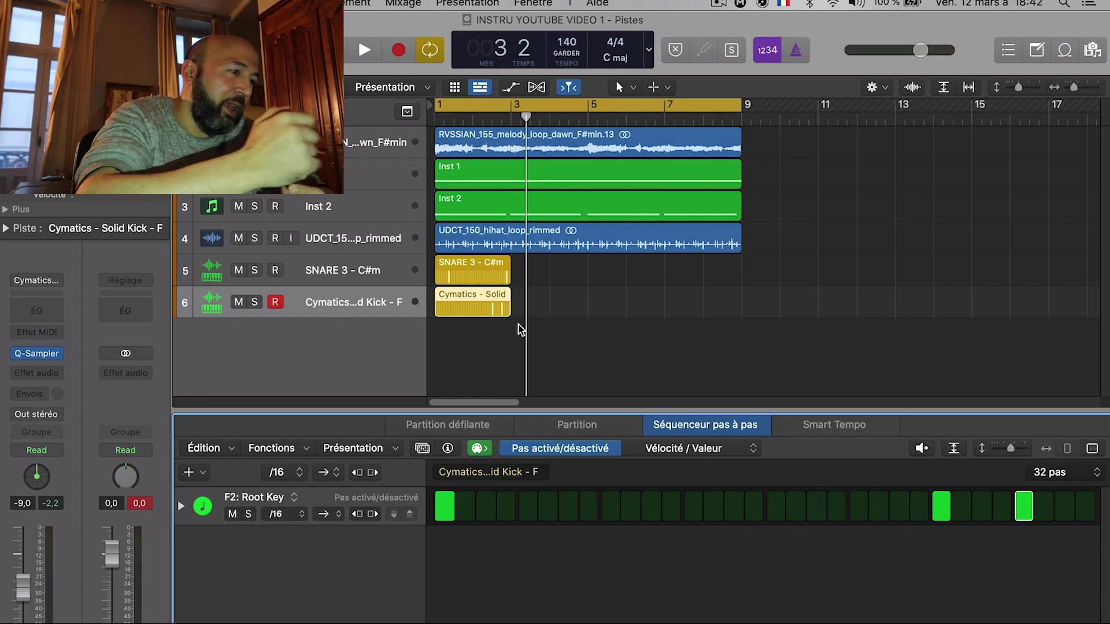
click(599, 370)
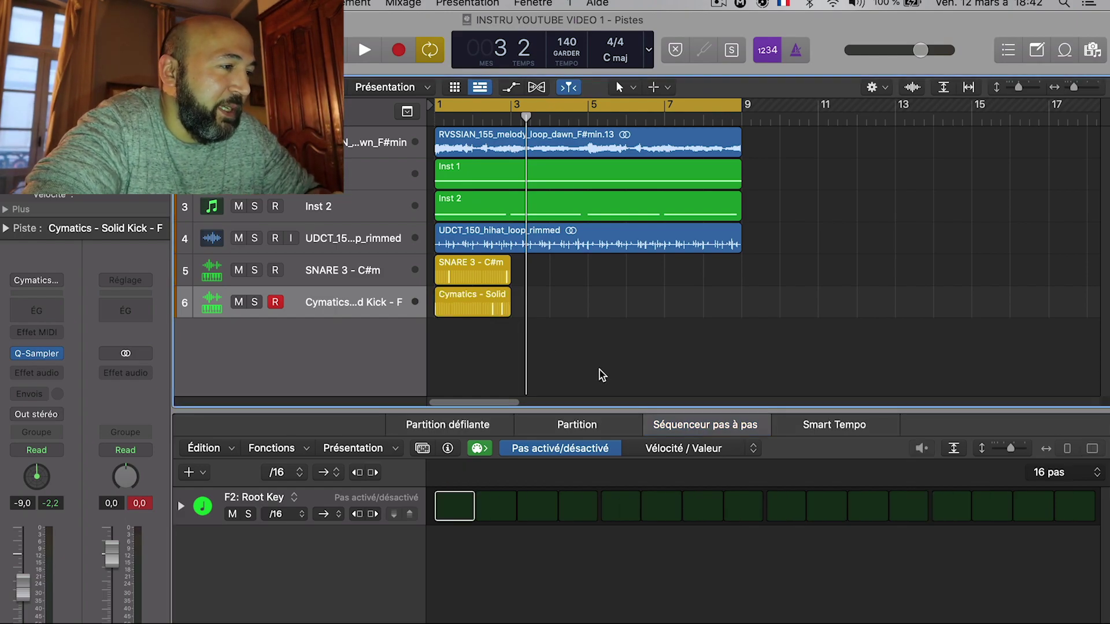